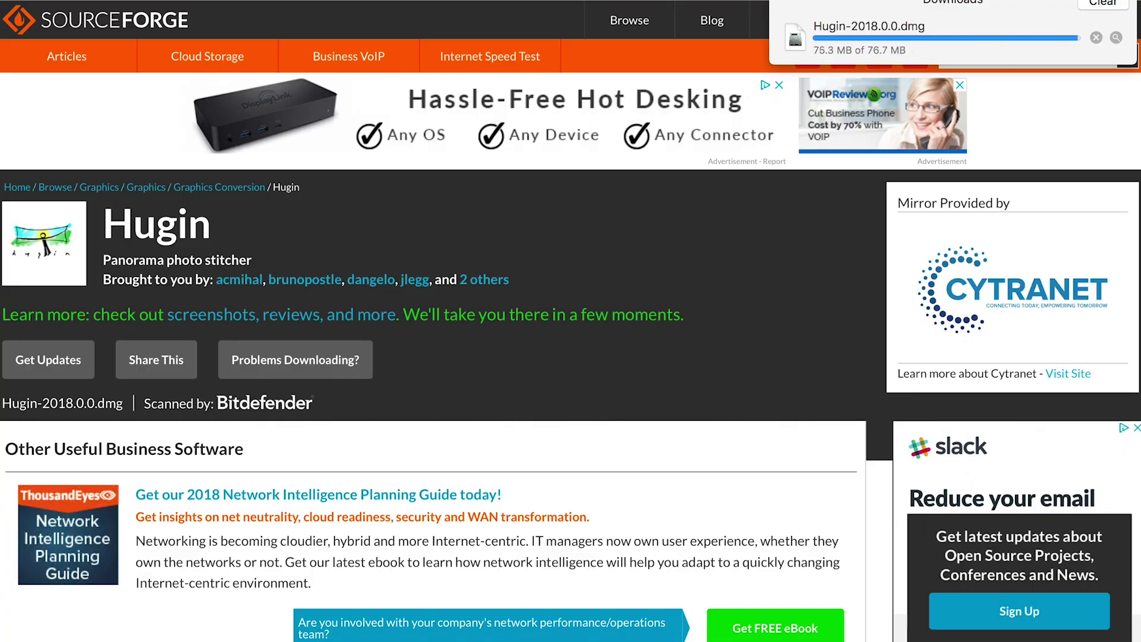
Launch Hugin from a Spotlight search once Hugin-2018.0.0.dmg has downloaded
text(g)
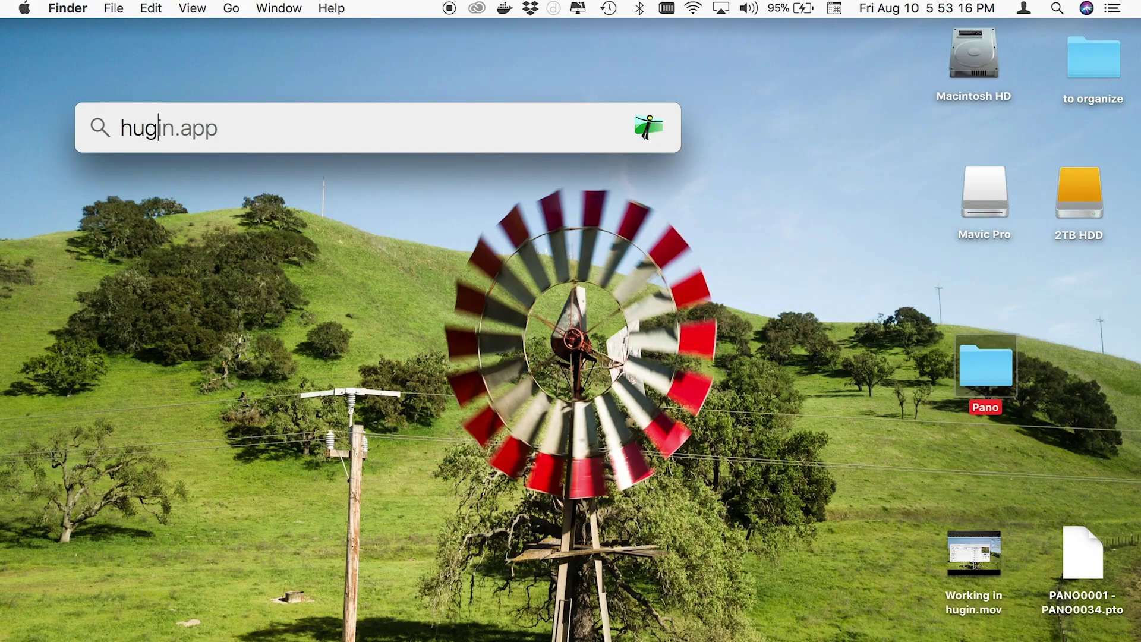
key(Return)
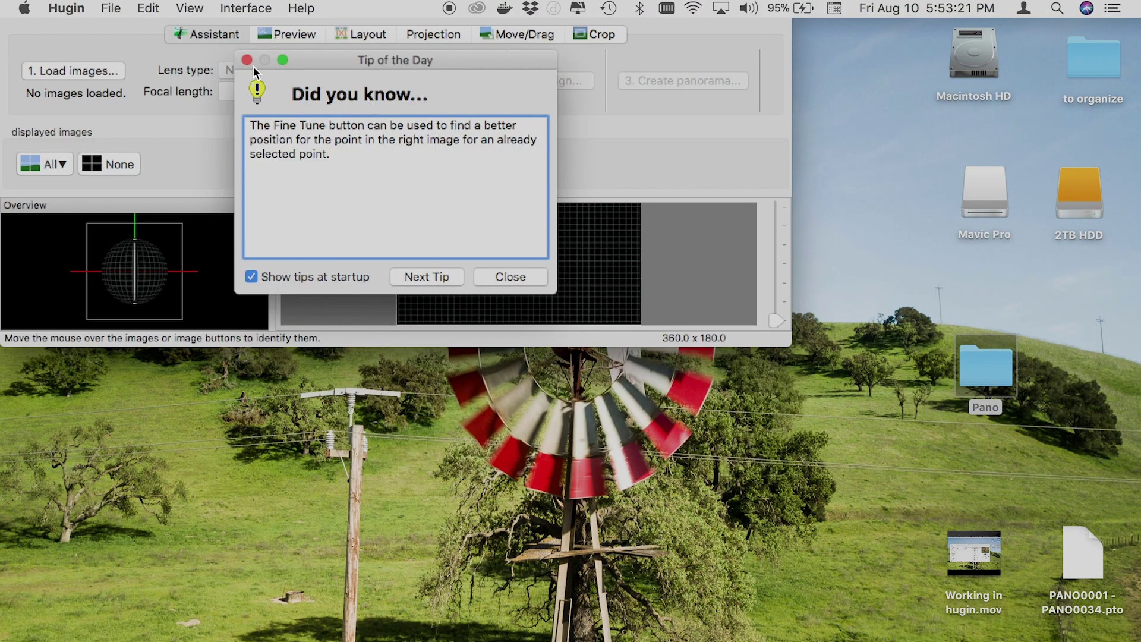
Dismiss the tip and load PANO0034 through PANO0001.JPG from the Pano folder
click(245, 61)
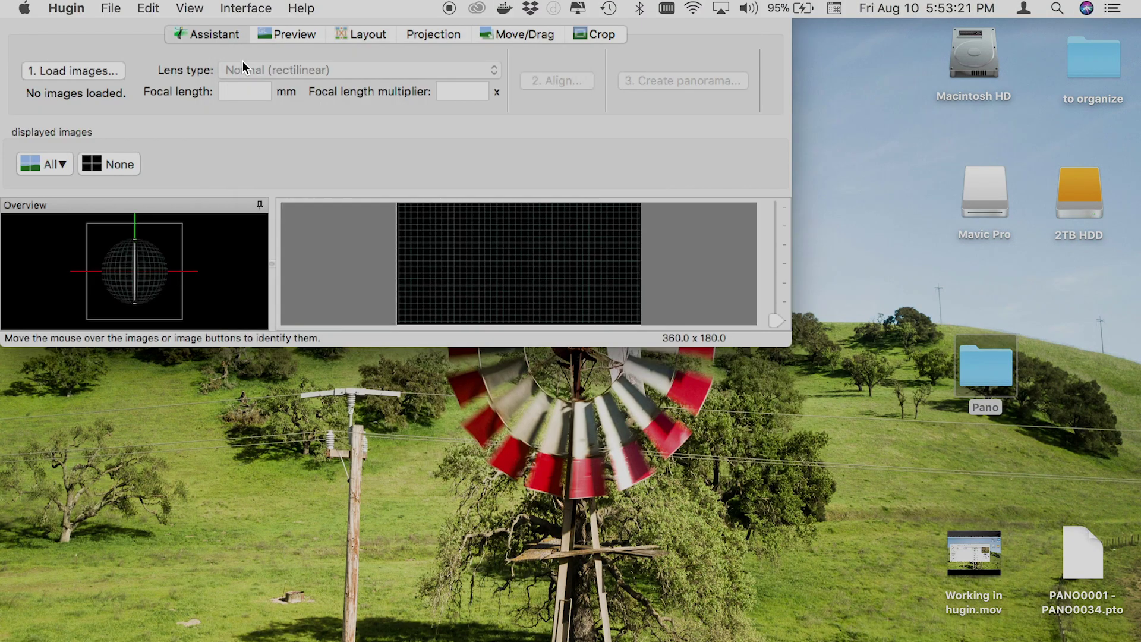
click(78, 69)
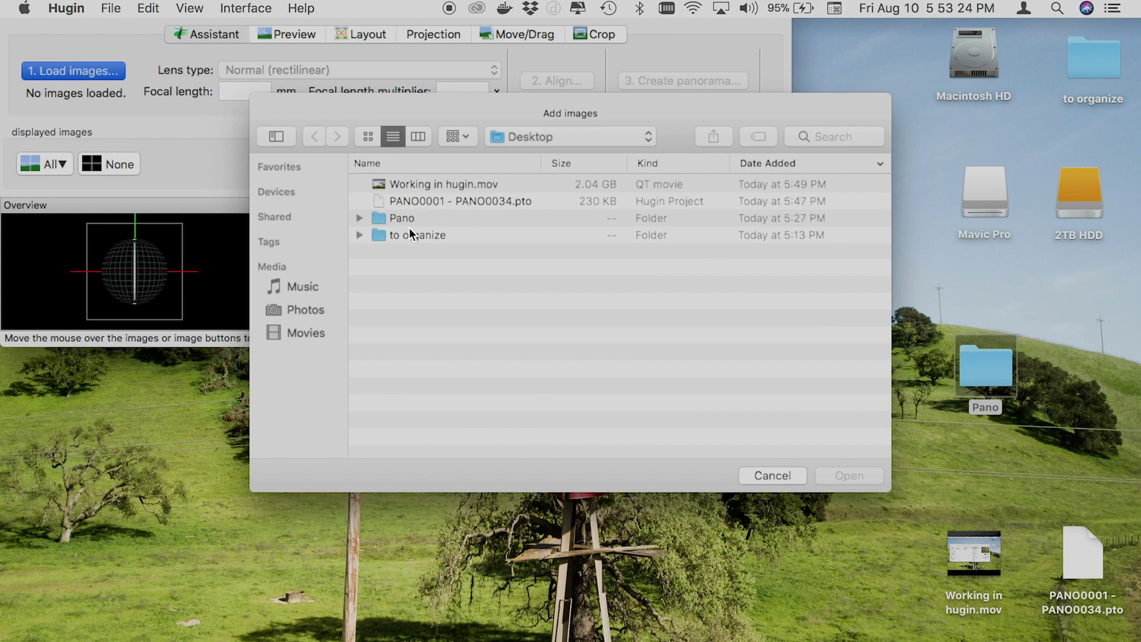
click(359, 219)
click(444, 238)
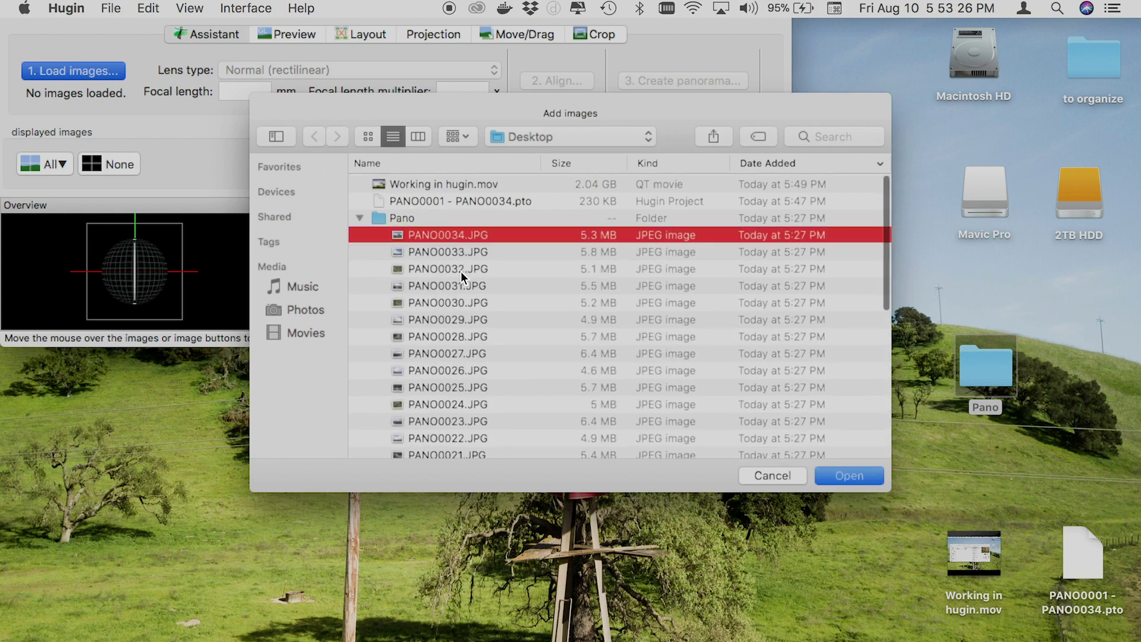
scroll(487, 341, down, 10)
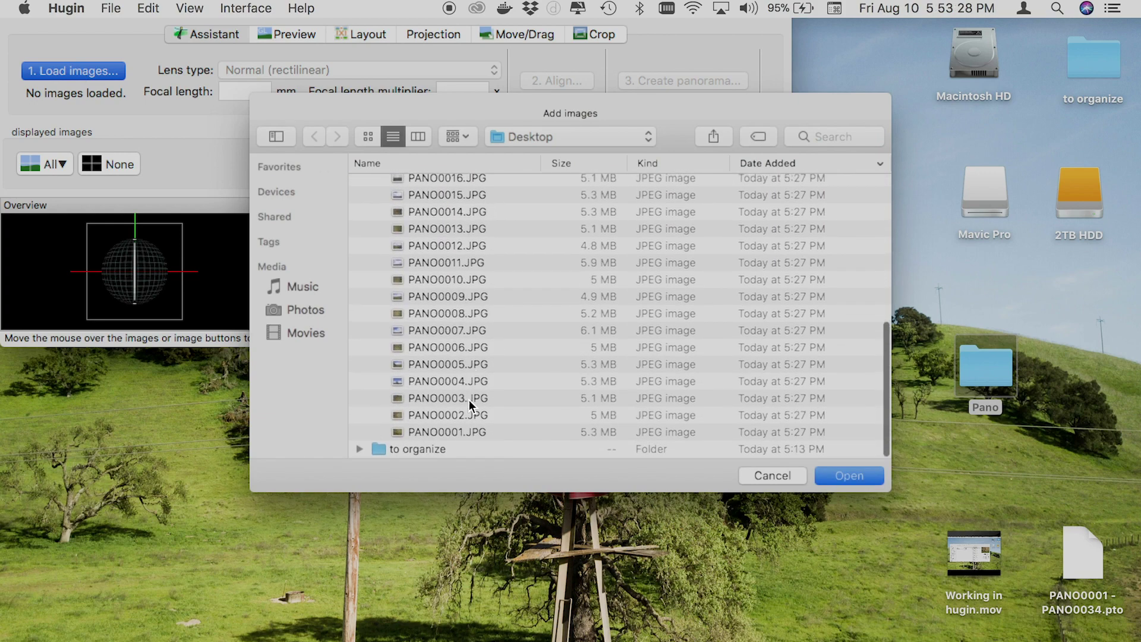
shift+click(462, 433)
click(844, 481)
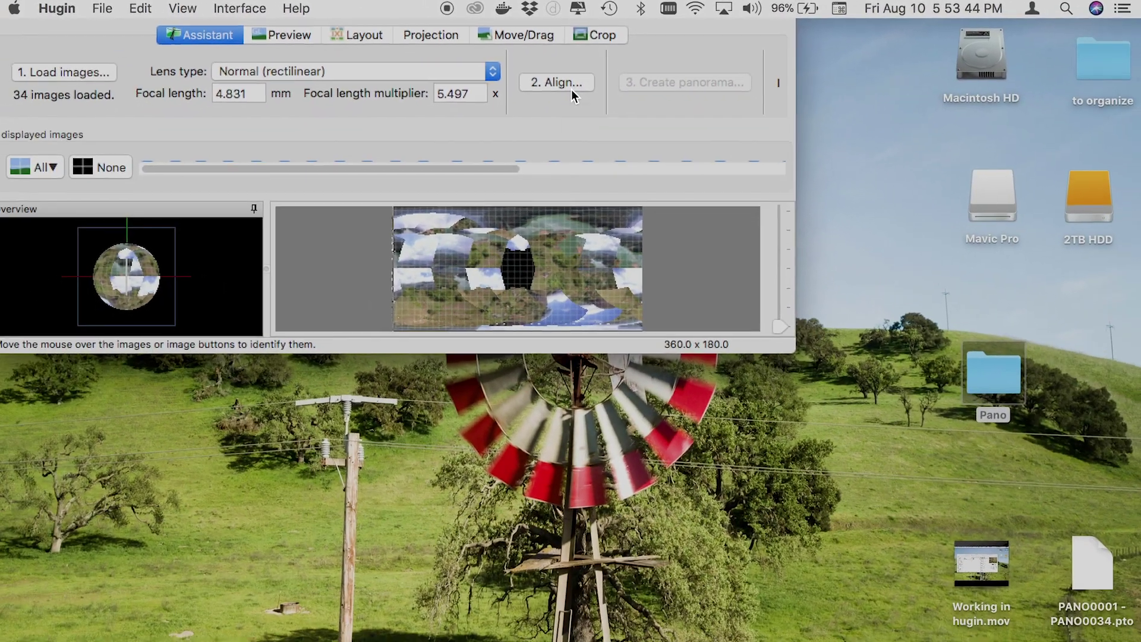
Run Align to find control points and optimise the 34 photos into a 360×179 panorama
click(571, 113)
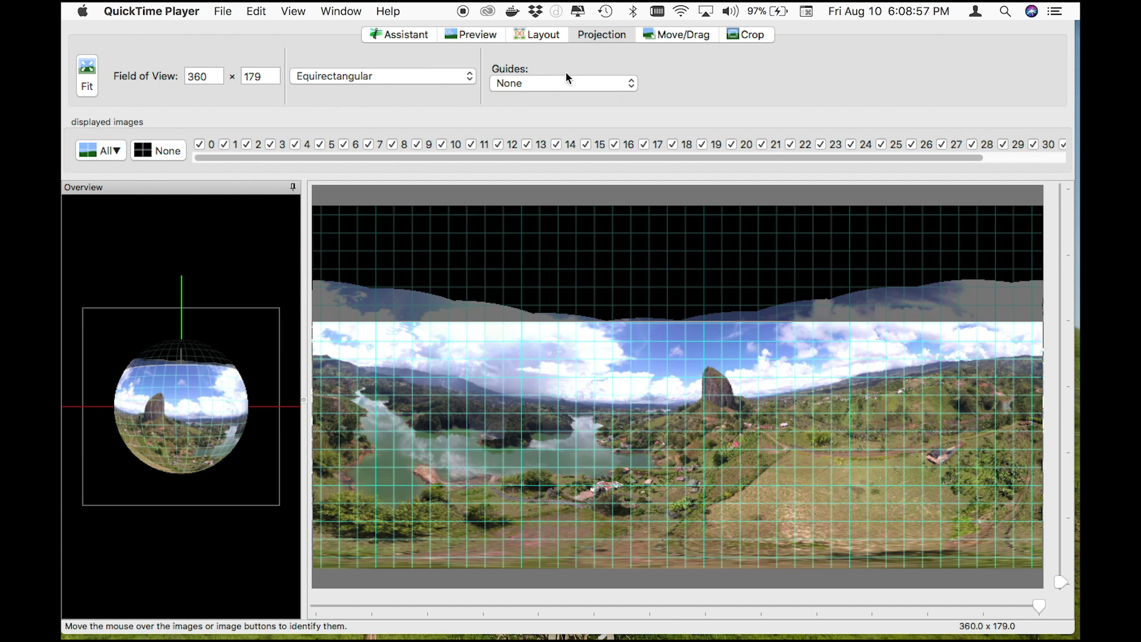
Set the projection to Stereographic (359×358 field of view) and show the Move/Drag panel
click(429, 76)
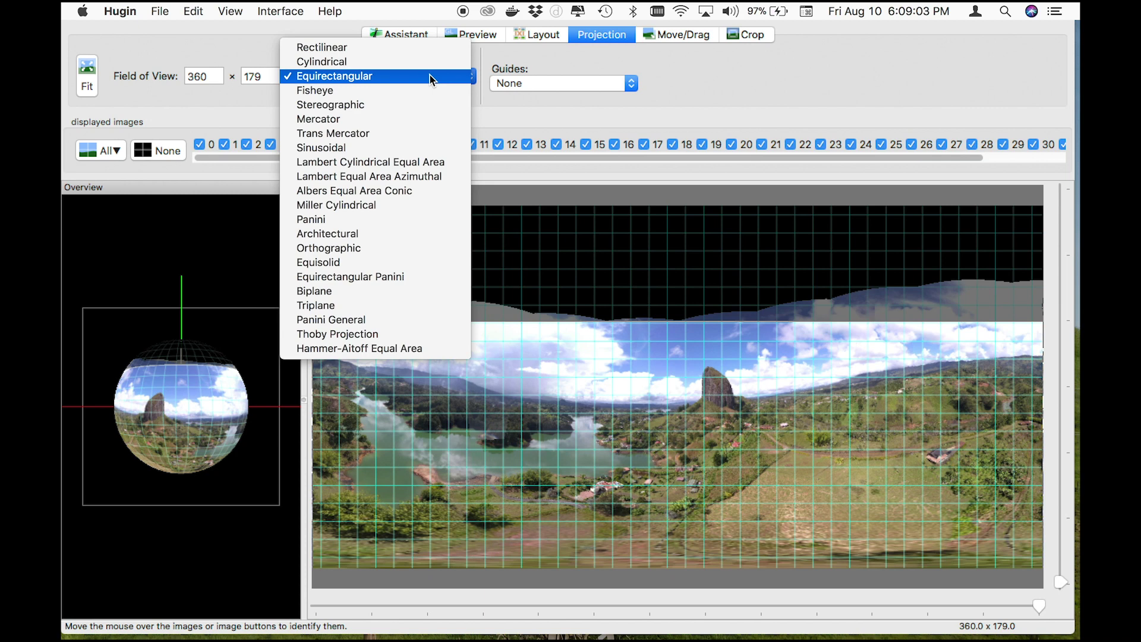
click(419, 105)
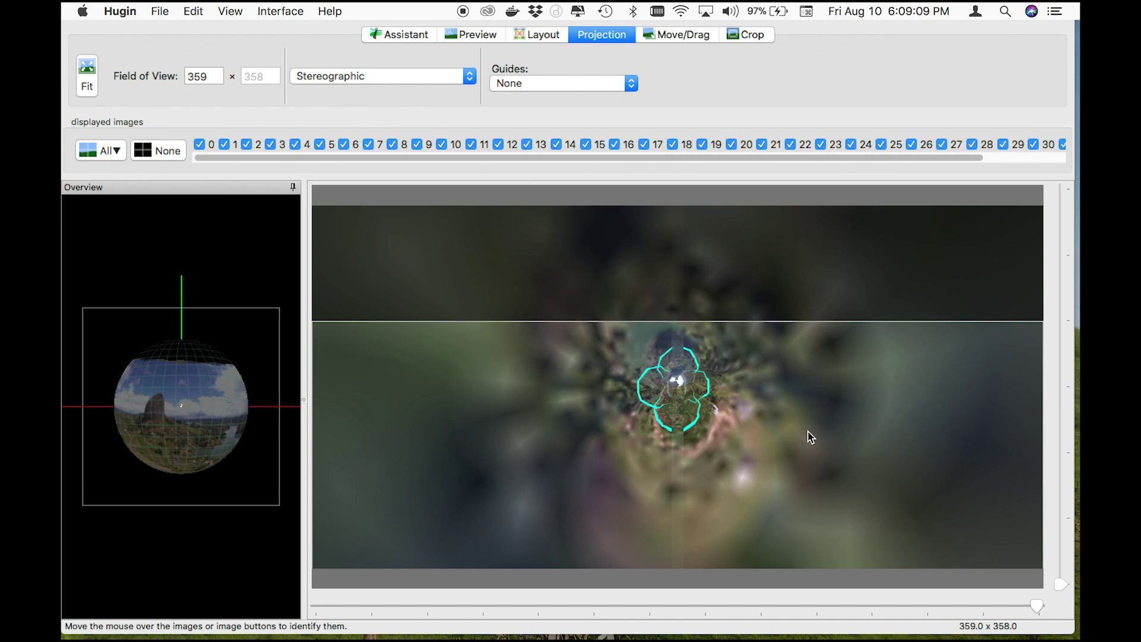
click(702, 41)
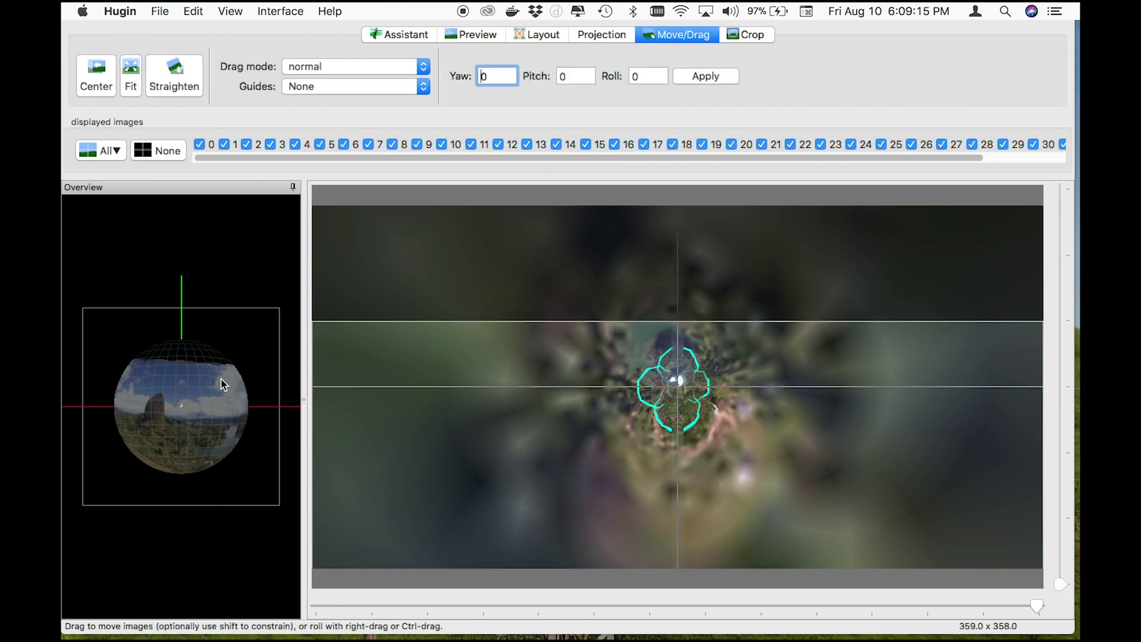
Drag the overview sphere to look straight down and narrow the field of view to 314 × 271
click(185, 470)
drag(184, 468, 184, 400)
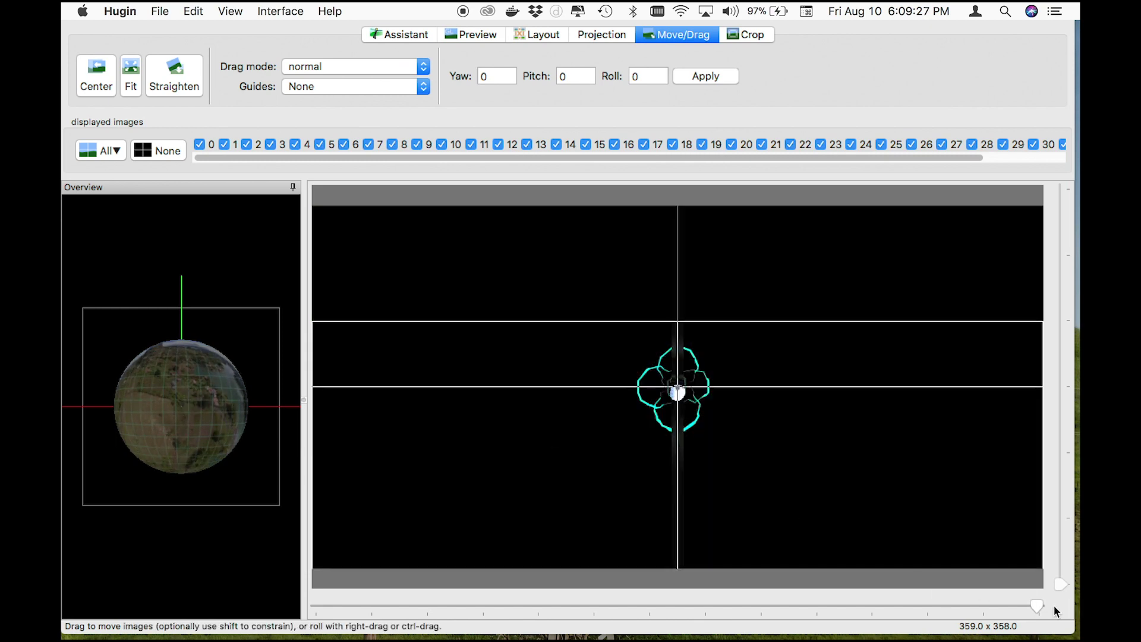
drag(1035, 601, 926, 607)
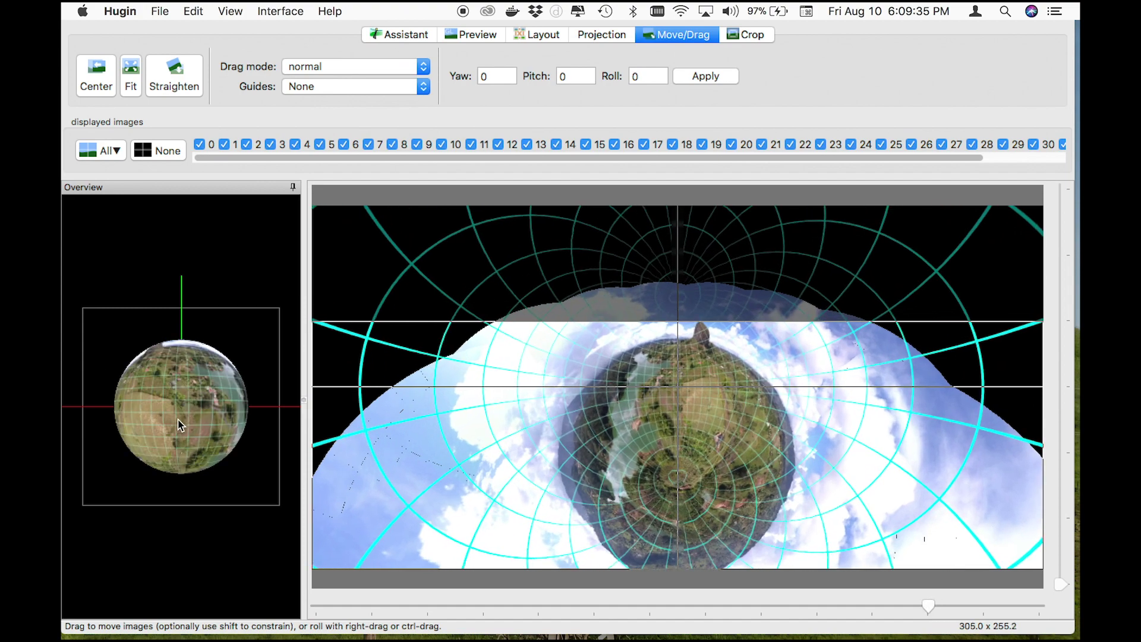
drag(181, 424, 179, 399)
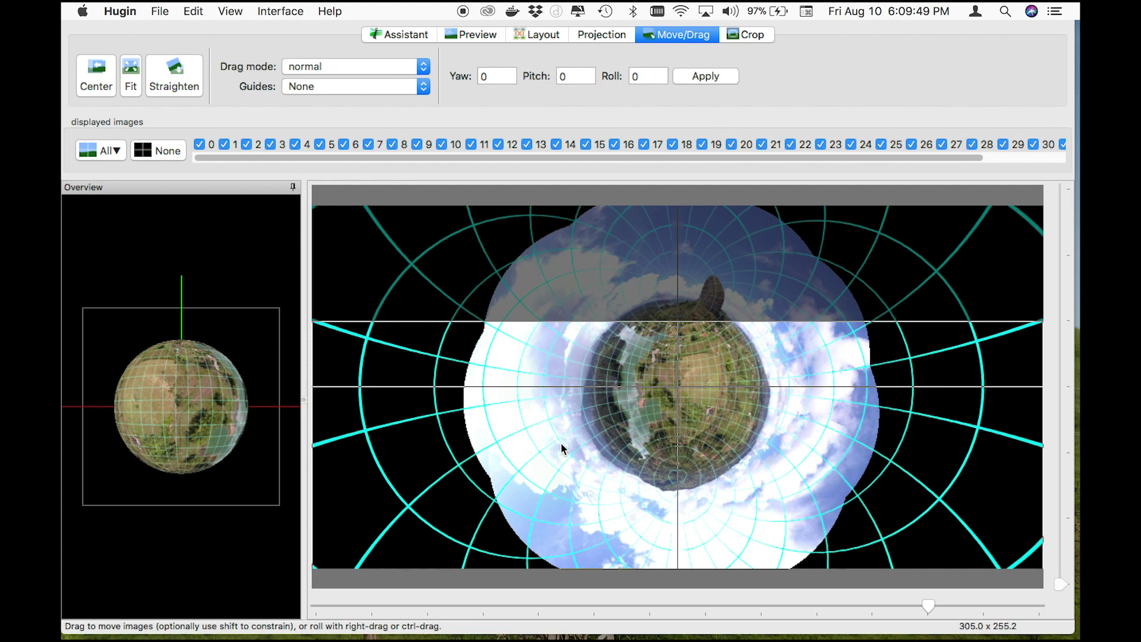
drag(922, 605, 947, 604)
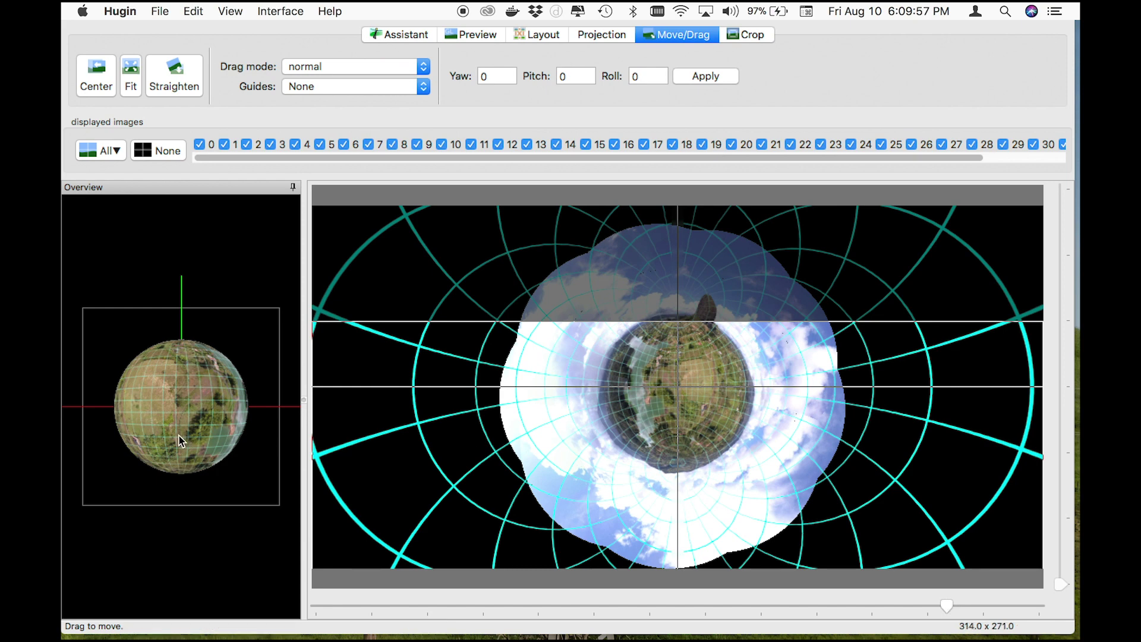
drag(181, 440, 179, 432)
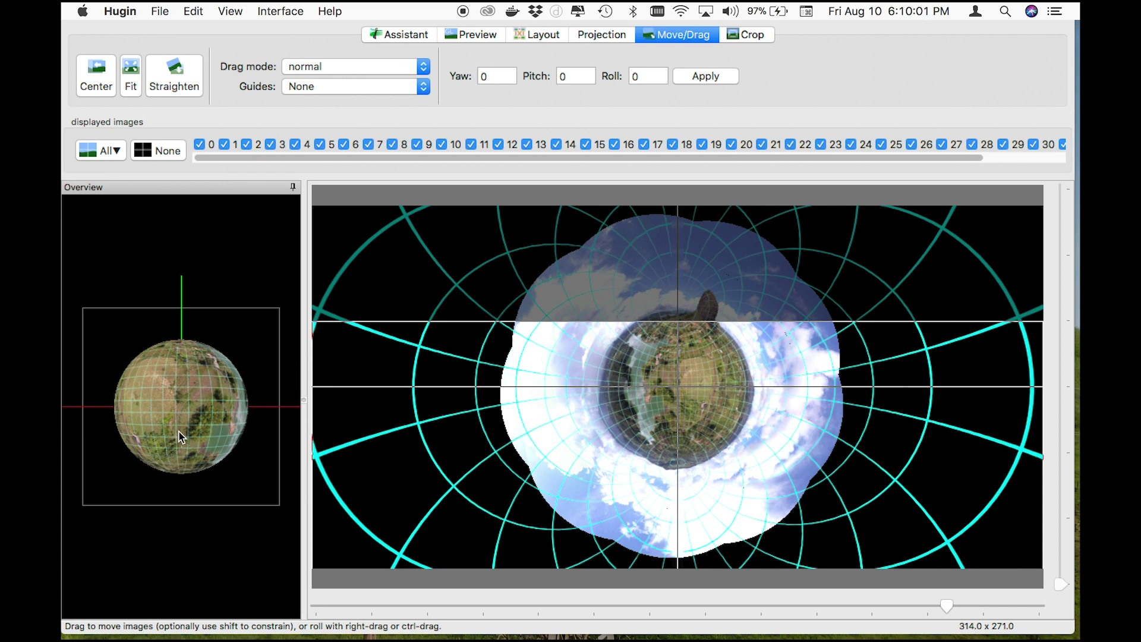
drag(180, 431, 180, 429)
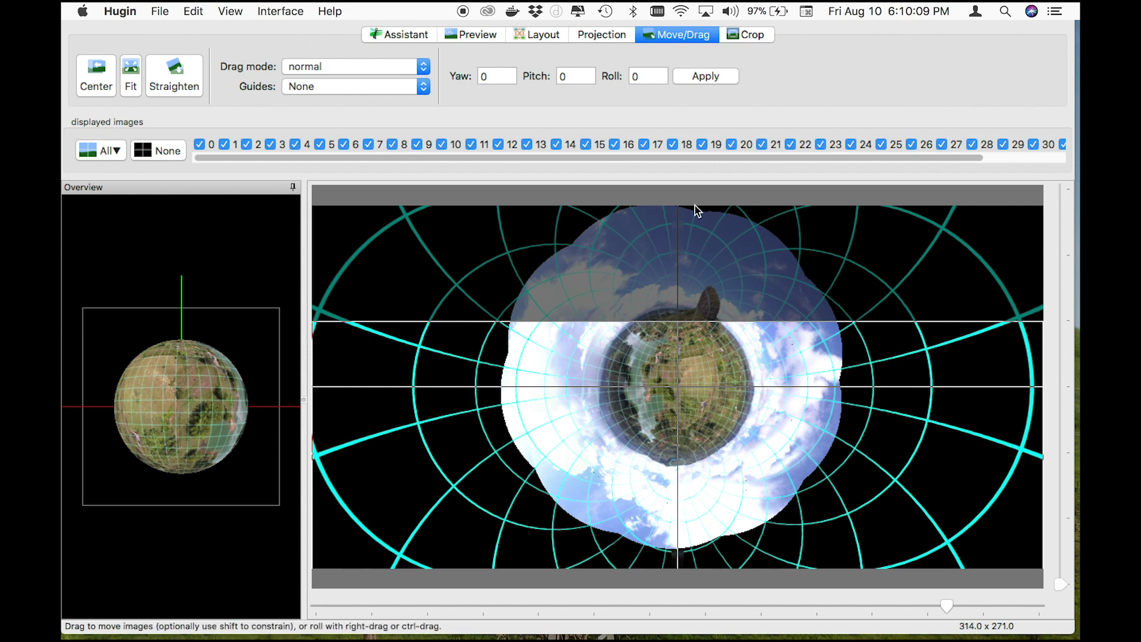
Apply a 180° roll twice so the orientation ends unchanged, then view the crop settings
click(639, 75)
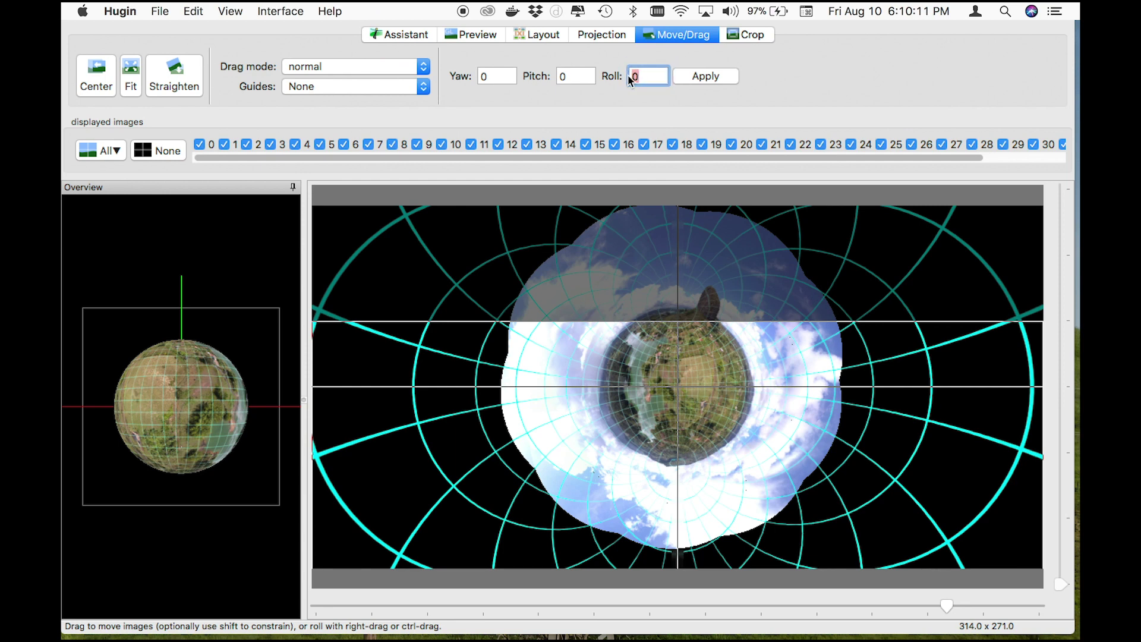
drag(650, 75, 610, 82)
text(180)
click(708, 77)
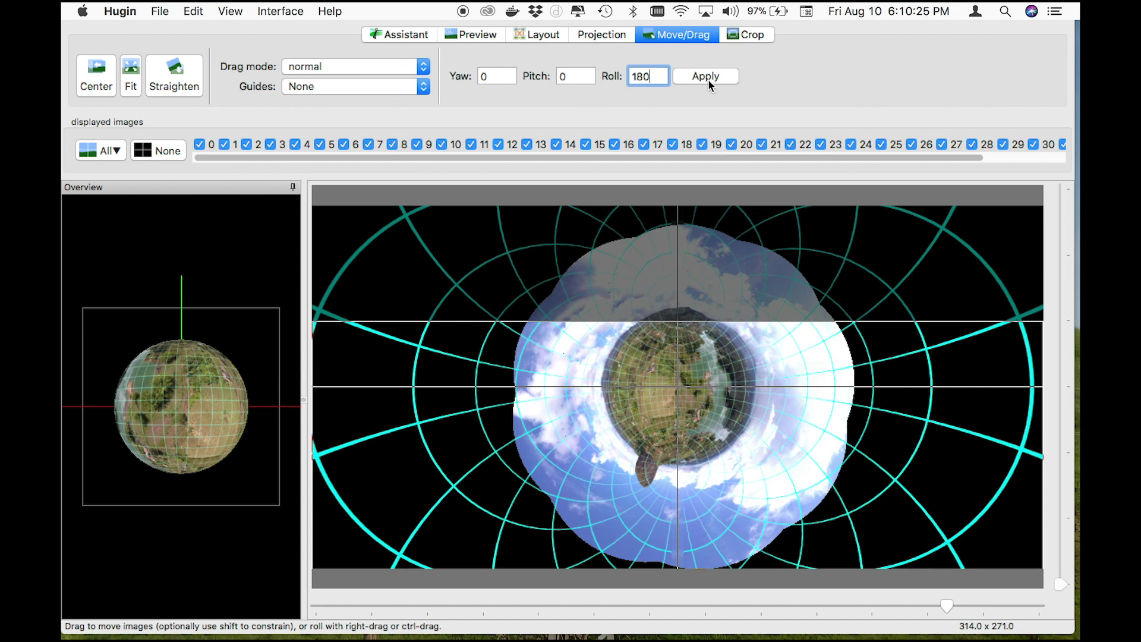
click(709, 80)
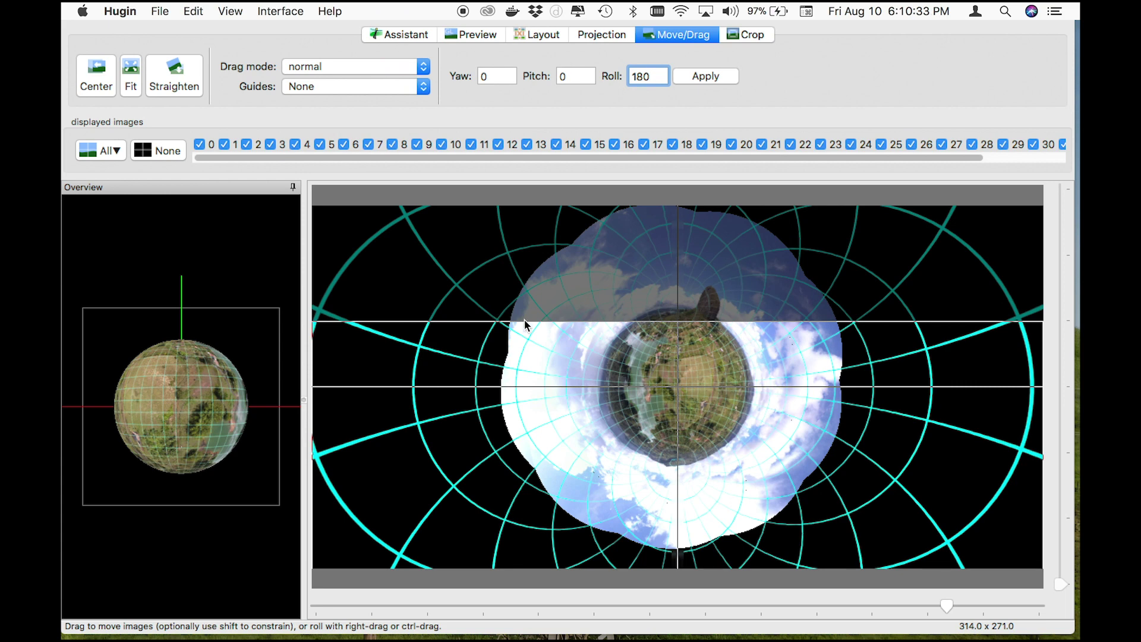
click(323, 325)
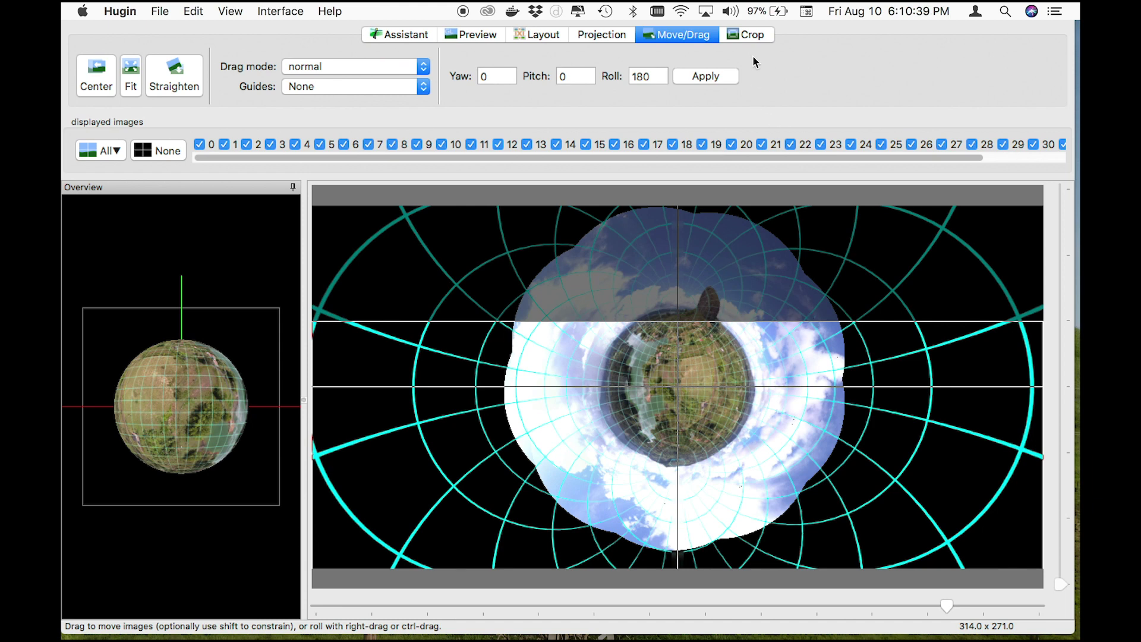
click(748, 37)
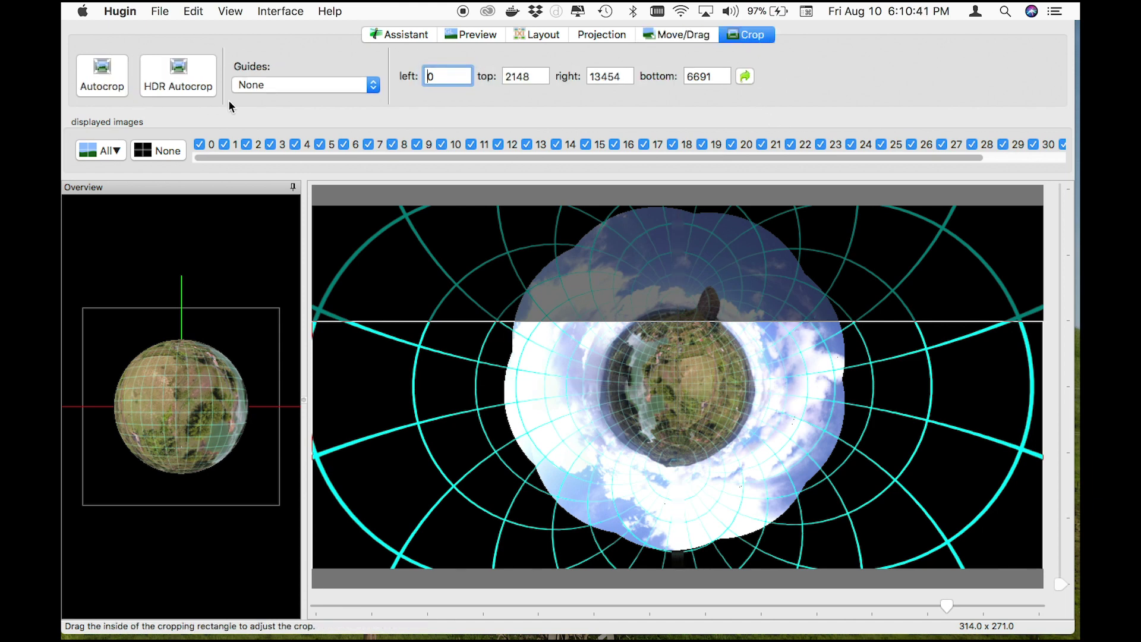
Auto-crop to left 4508, top 962, right 8862, bottom 5463 and return to the Assistant
click(173, 87)
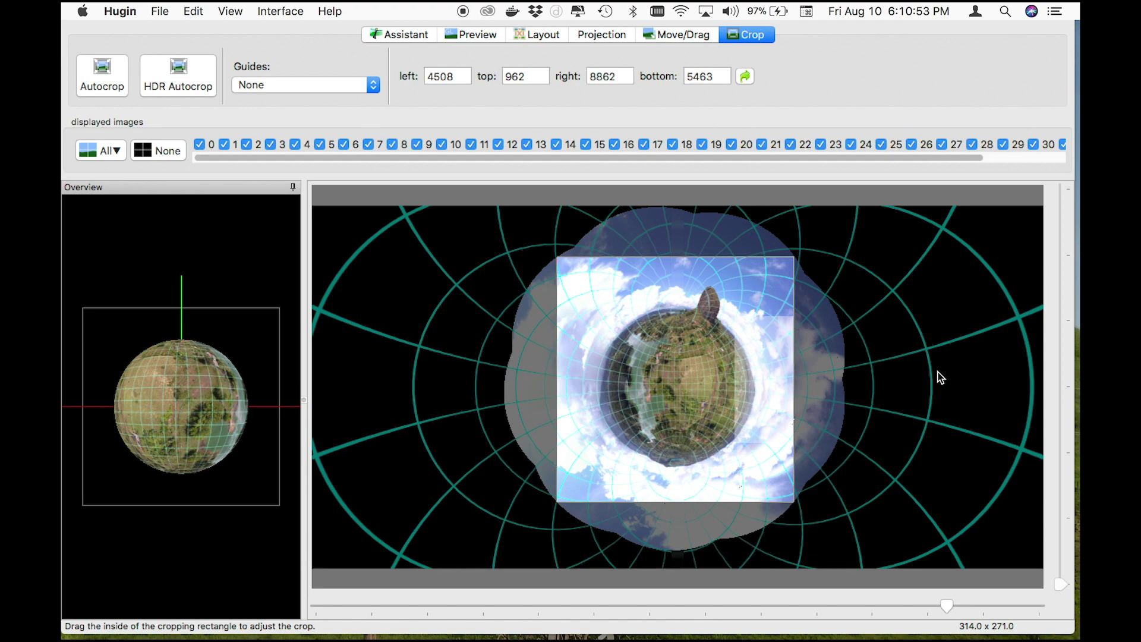
click(405, 38)
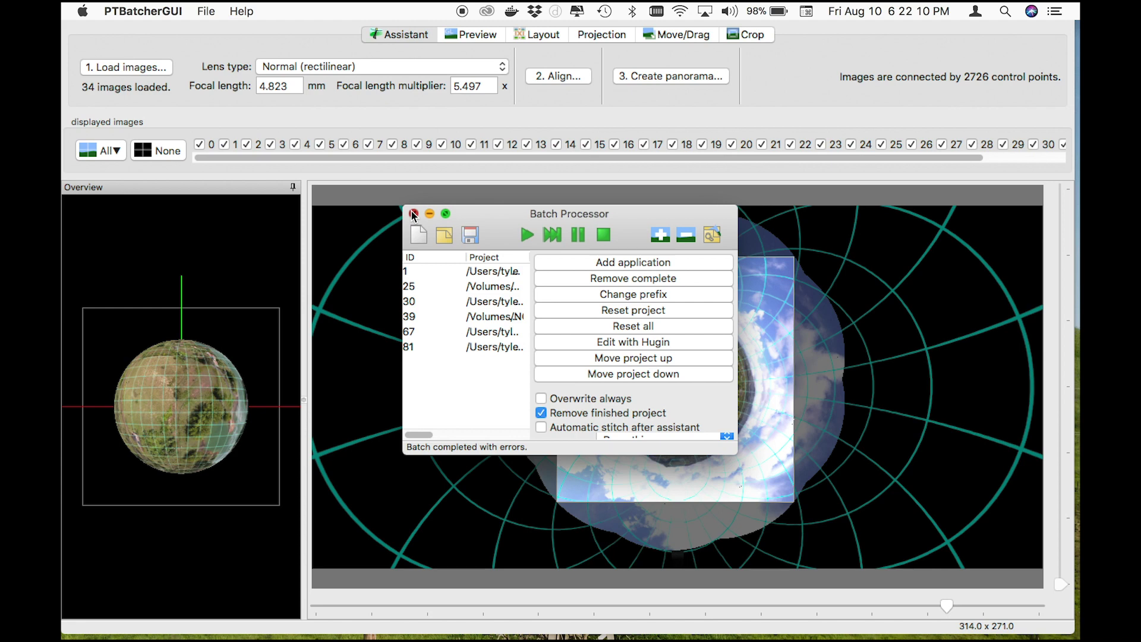
Set the stitched output to width 1000 (999 × 1033), JPEG format, quality 100
click(413, 213)
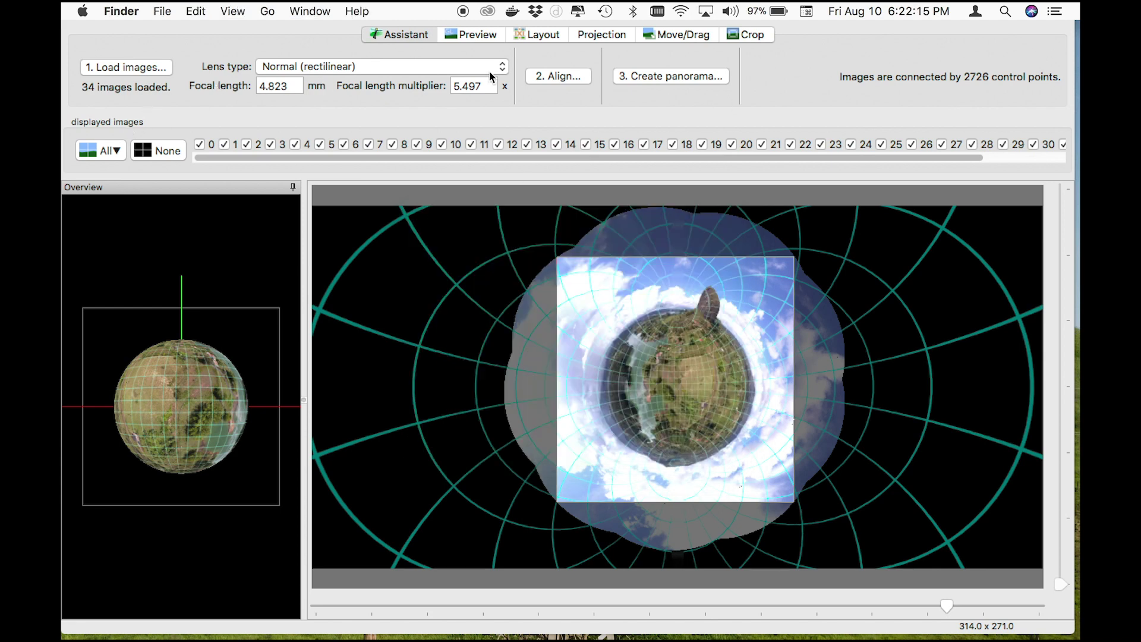
click(639, 80)
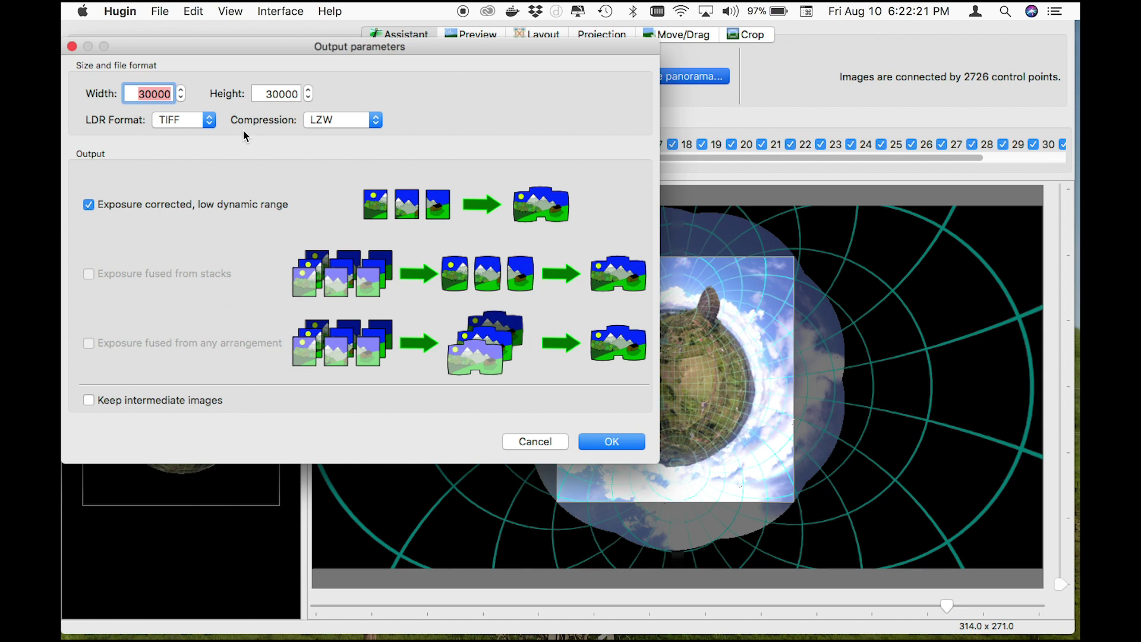
text(1000)
key(Tab)
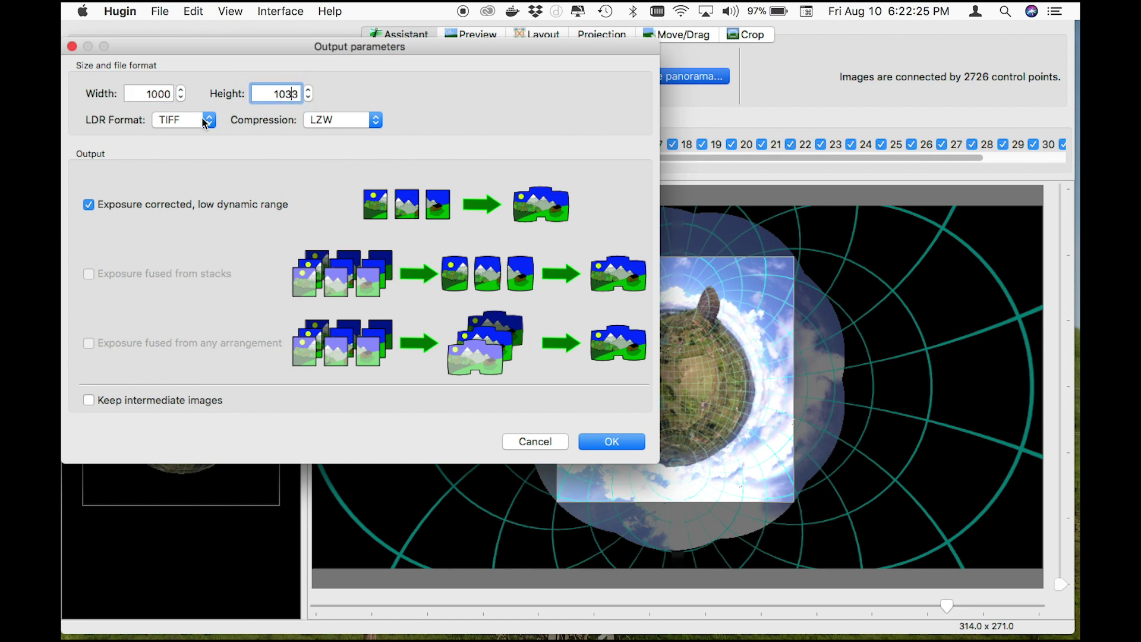
click(202, 122)
click(172, 134)
click(332, 117)
click(332, 118)
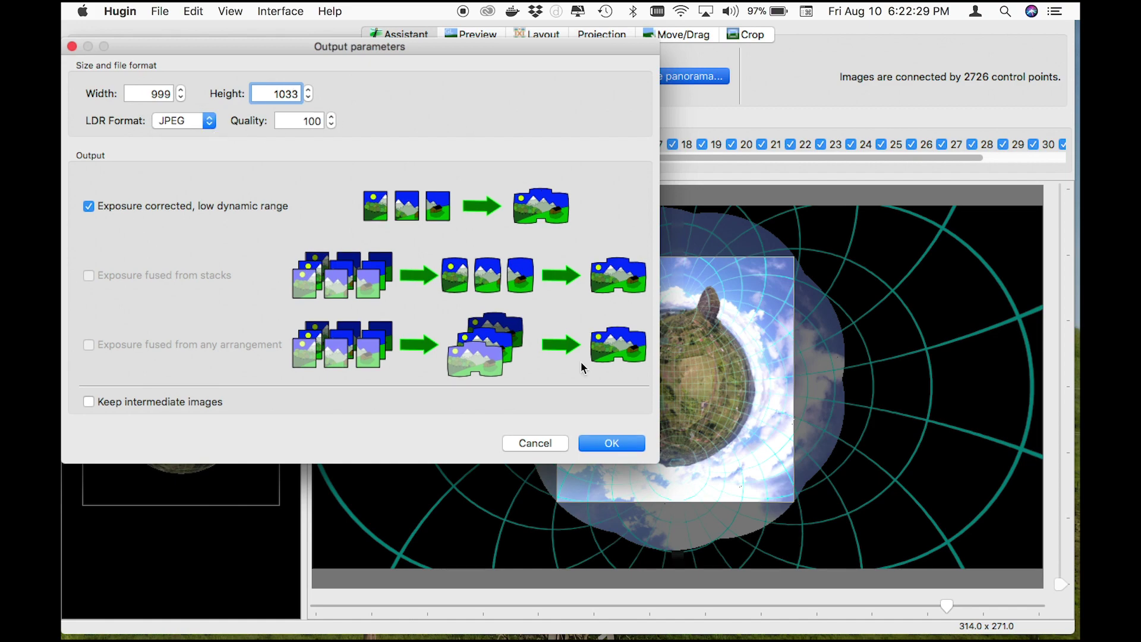
click(604, 440)
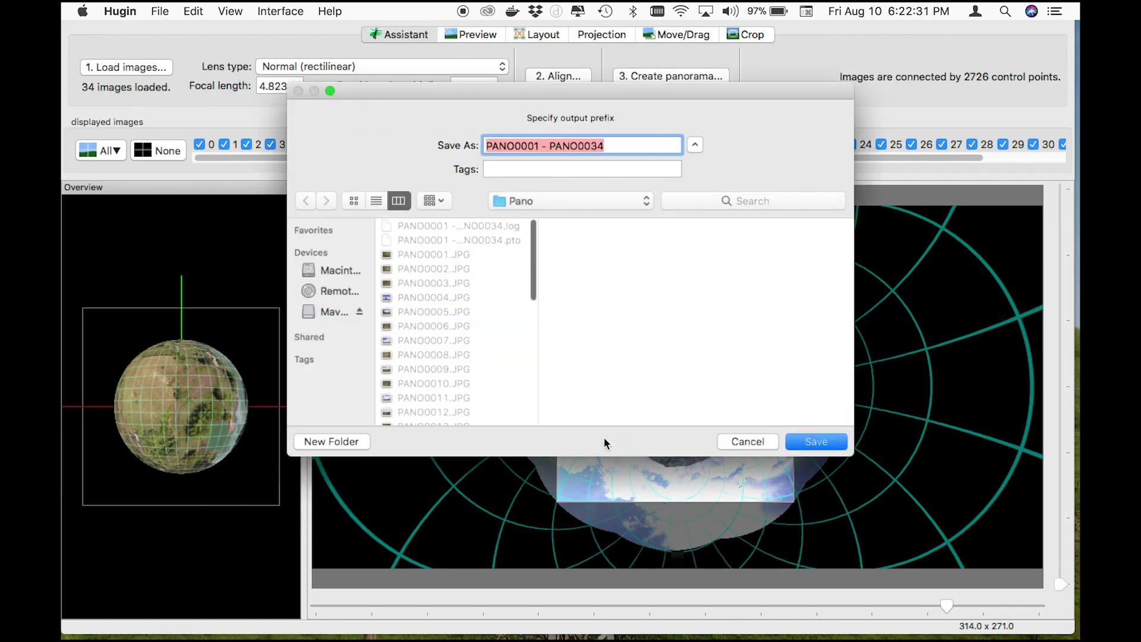
Save the output prefix as TinyPlanetGuatape in the Pano folder to start stitching
text(TinyPla)
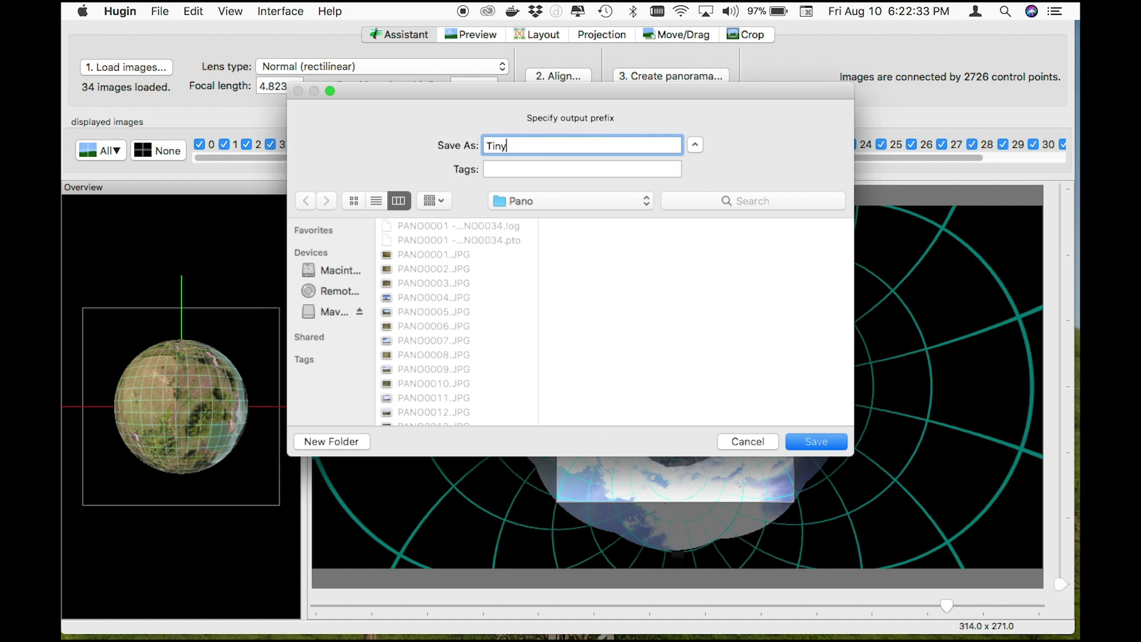
text(netGuatape)
key(Return)
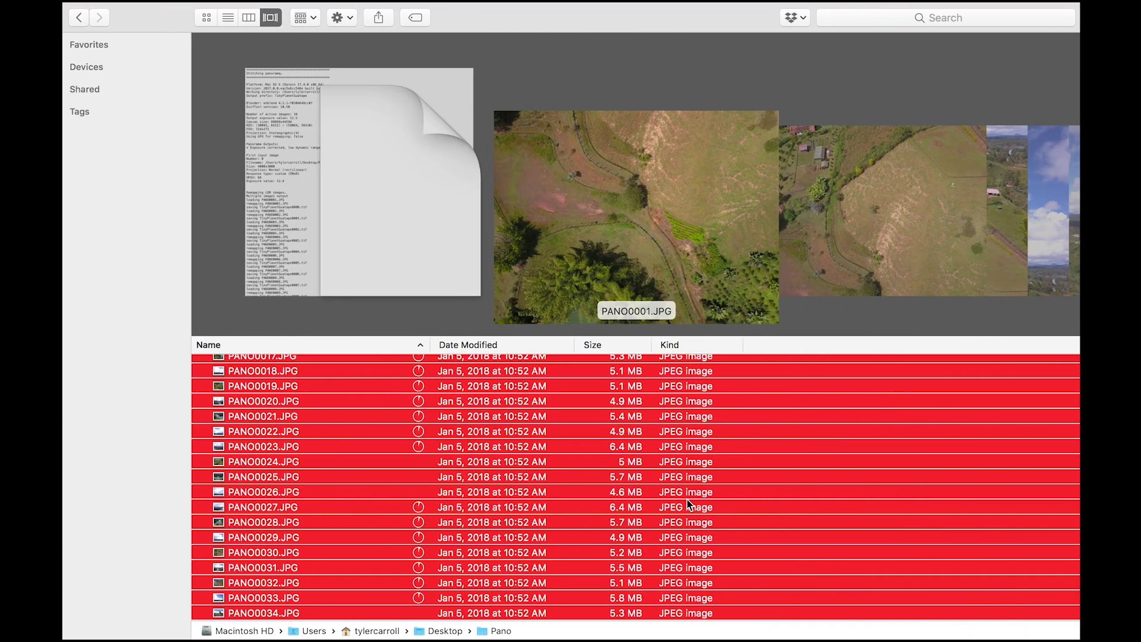
Find the 1.4 MB TinyPlanetGuatape.jpg in the Pano folder and preview it with Quick Look
click(687, 498)
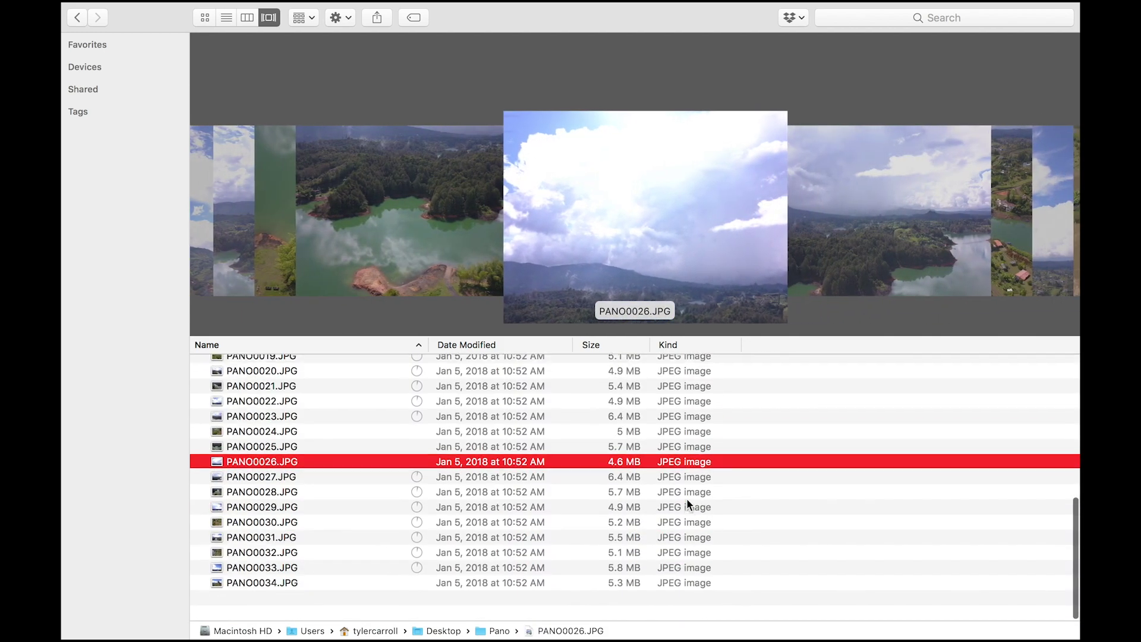
scroll(688, 499, up, 10)
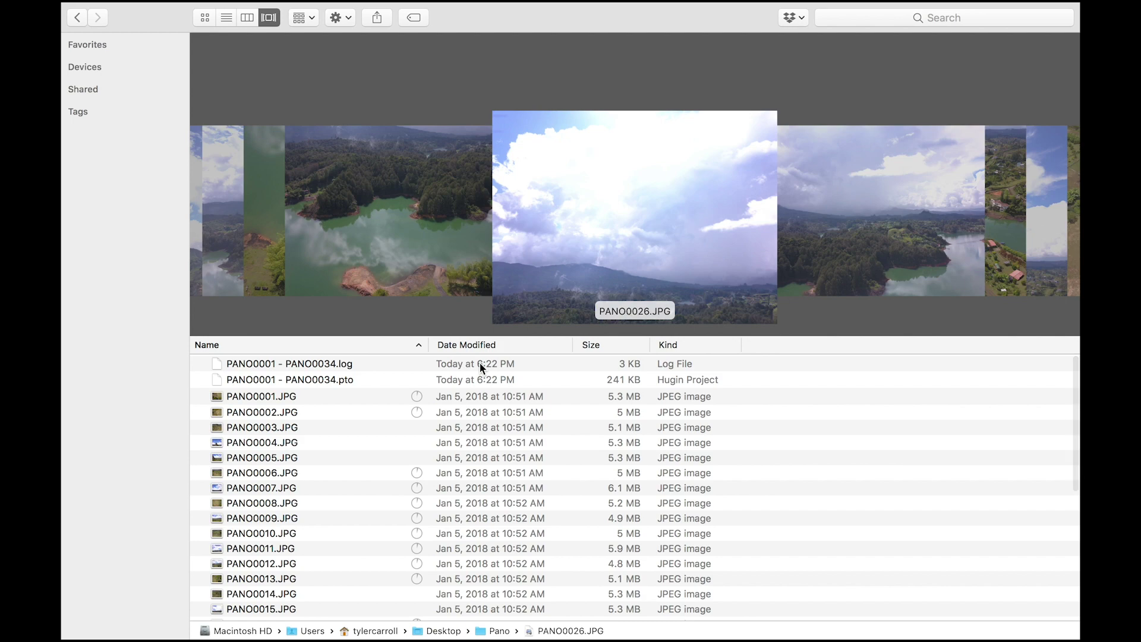
click(480, 363)
scroll(479, 406, down, 12)
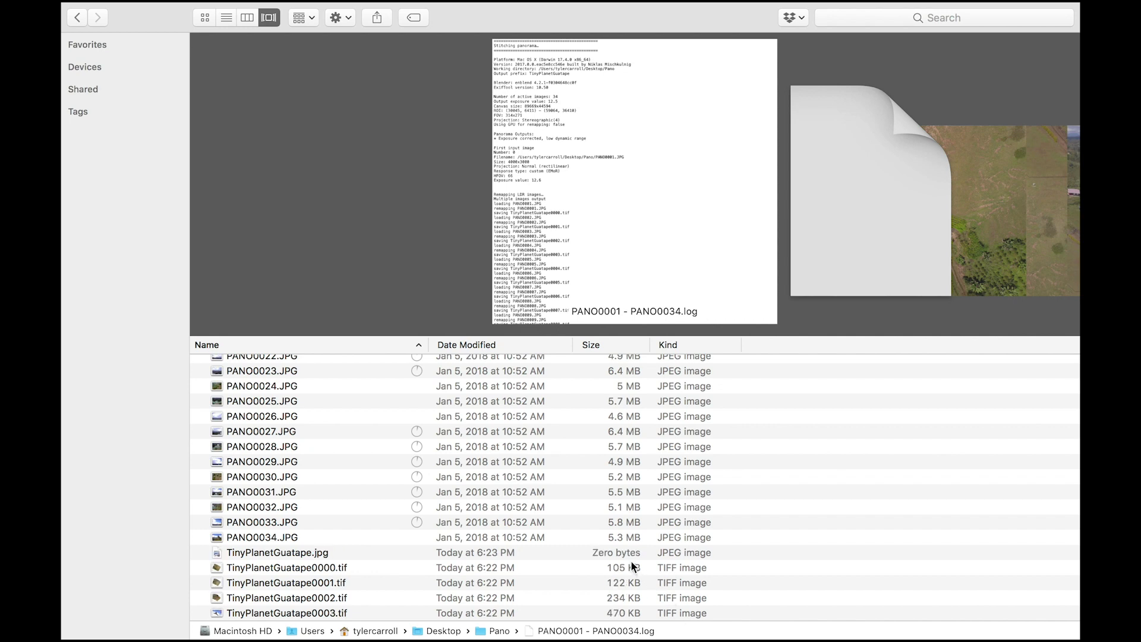
click(353, 613)
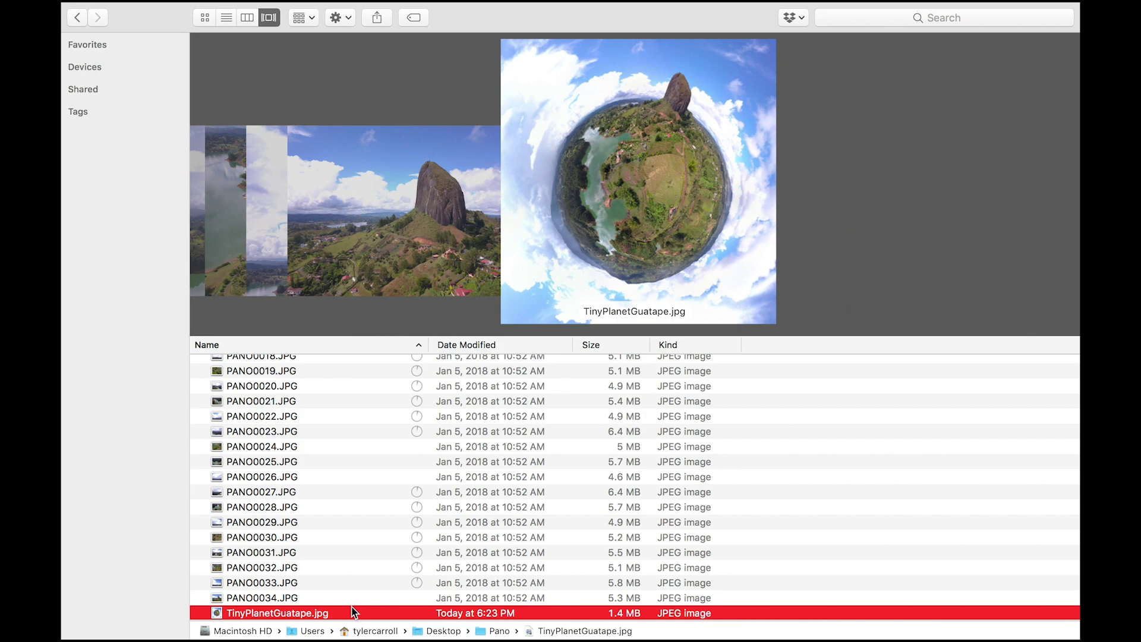
key(space)
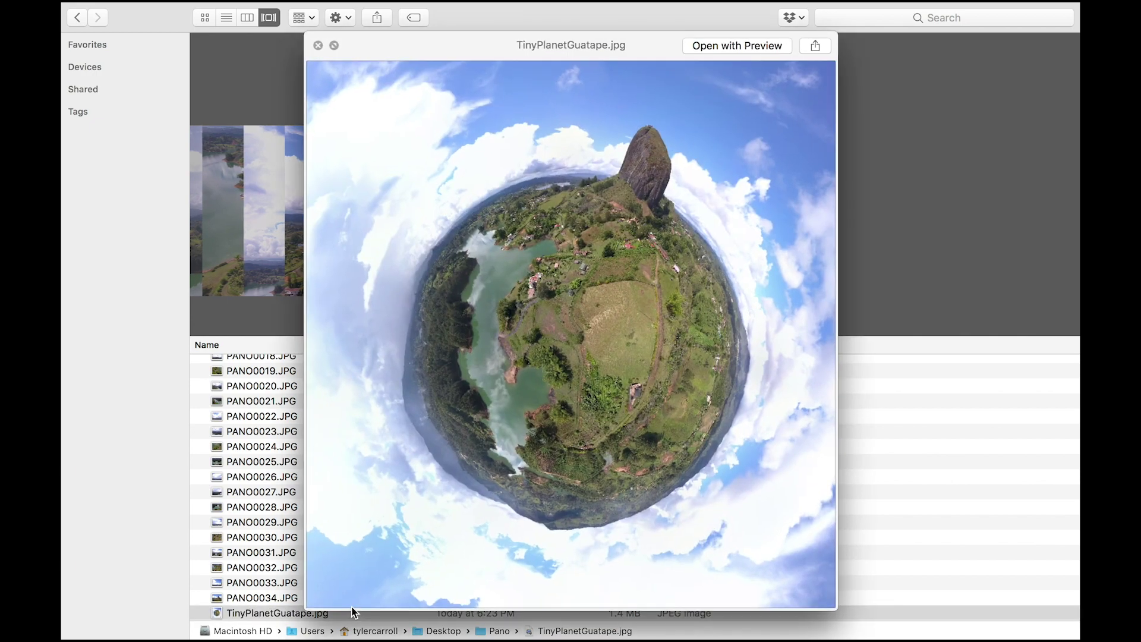
Scroll around the TinyPlanetGuatape.jpg Quick Look preview to inspect it, then close it
scroll(442, 462, up, 5)
scroll(442, 462, up, 3)
scroll(462, 474, up, 5)
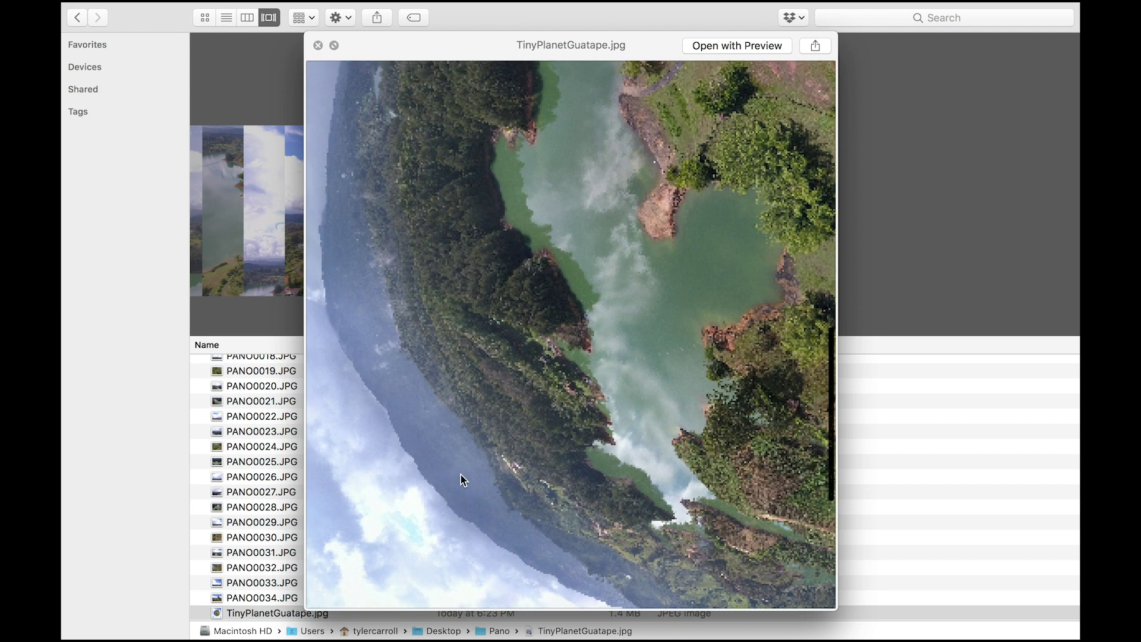
scroll(461, 475, up, 5)
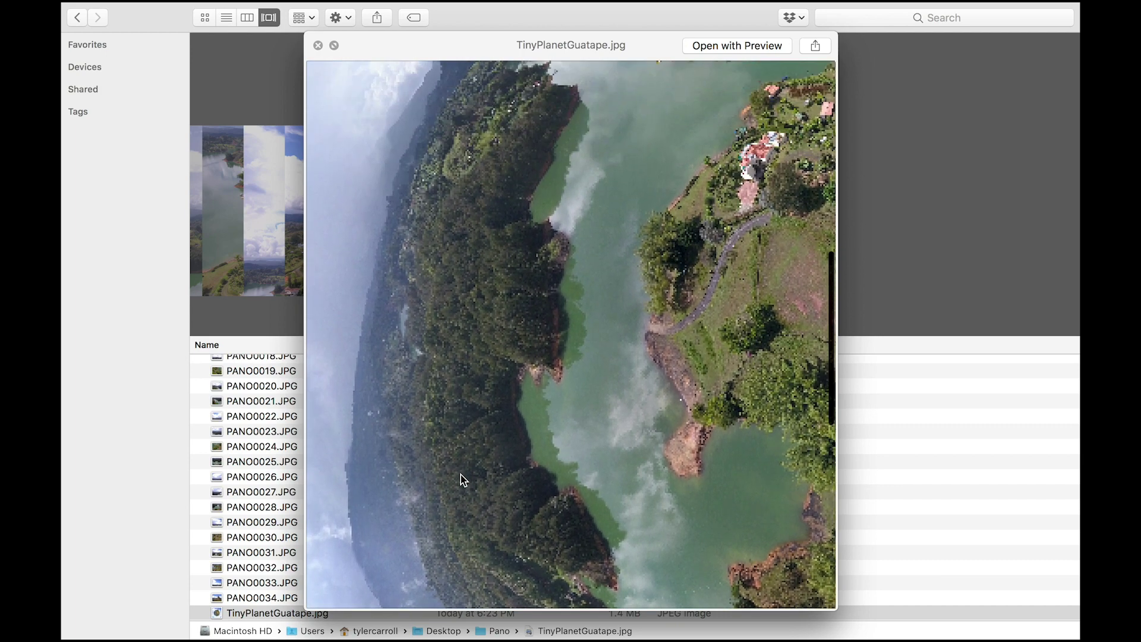
scroll(444, 512, up, 5)
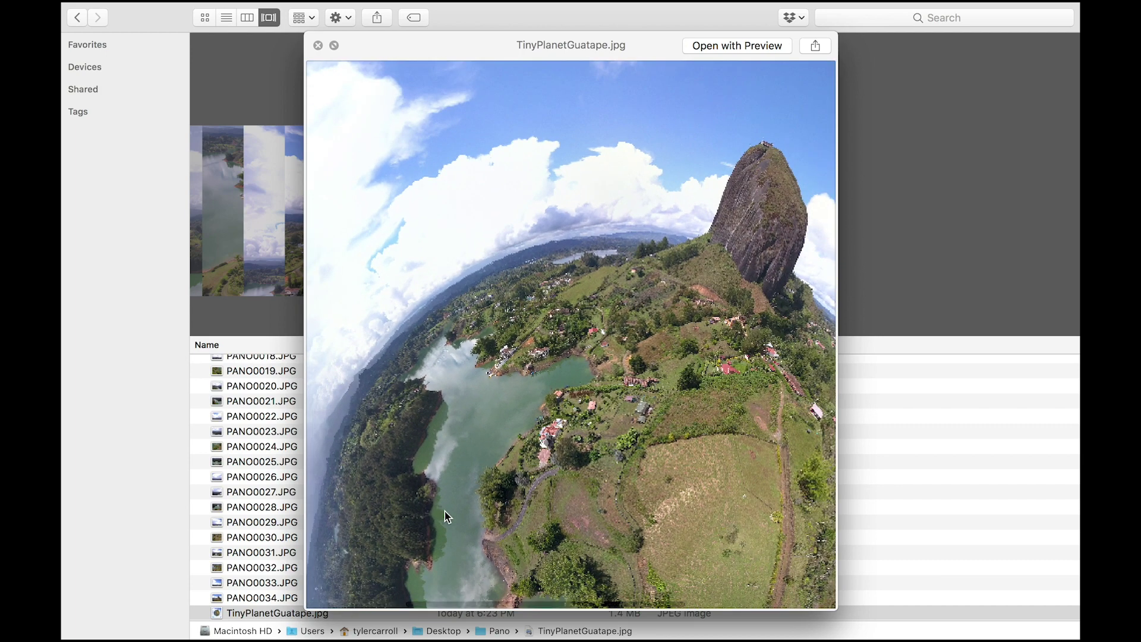
scroll(445, 511, up, 5)
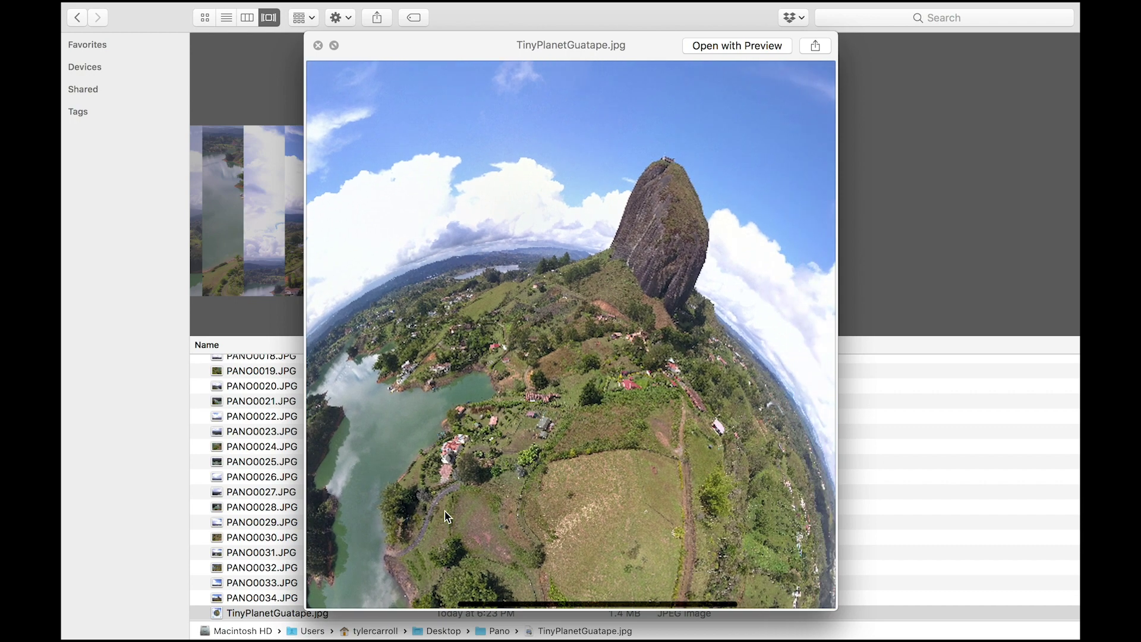
scroll(445, 511, up, 5)
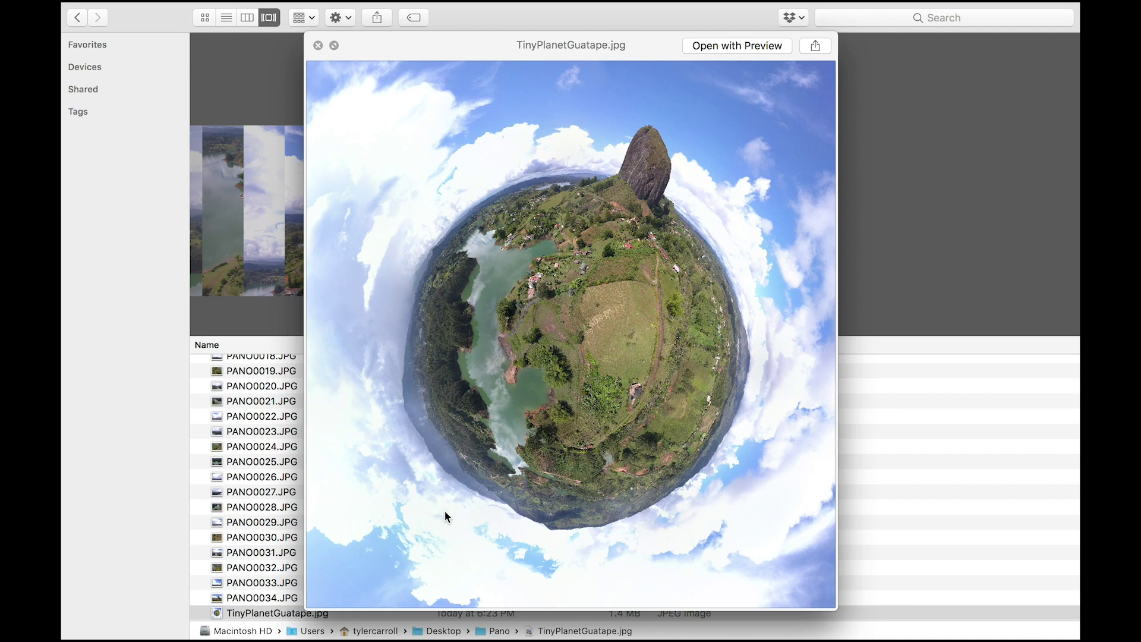
scroll(444, 511, down, 5)
scroll(445, 511, up, 3)
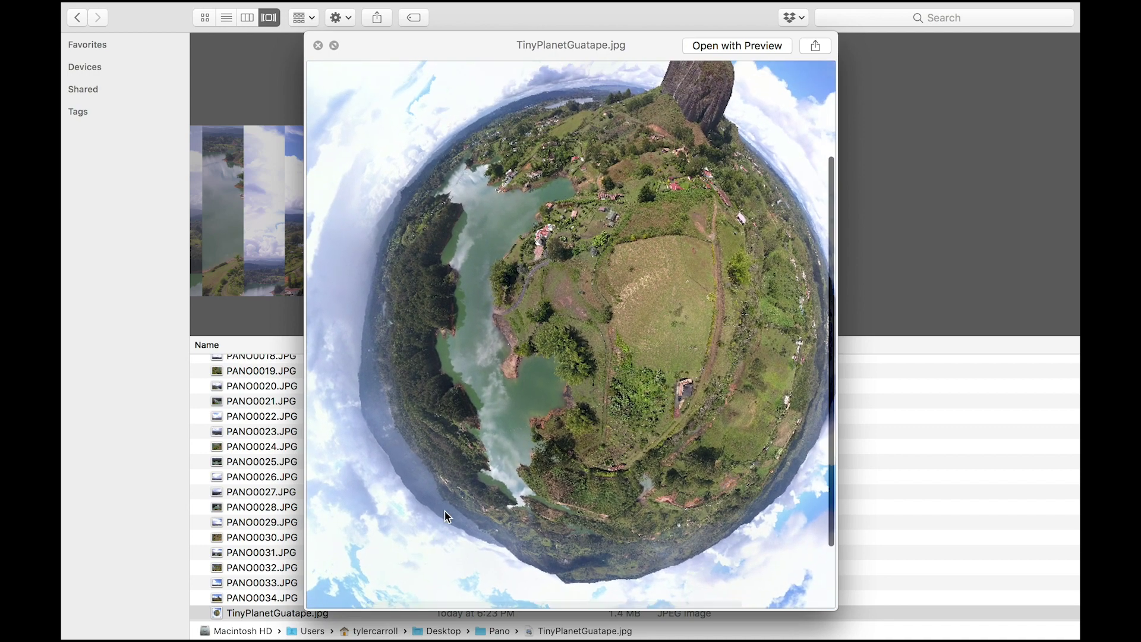
scroll(444, 512, up, 1)
scroll(444, 511, right, 2)
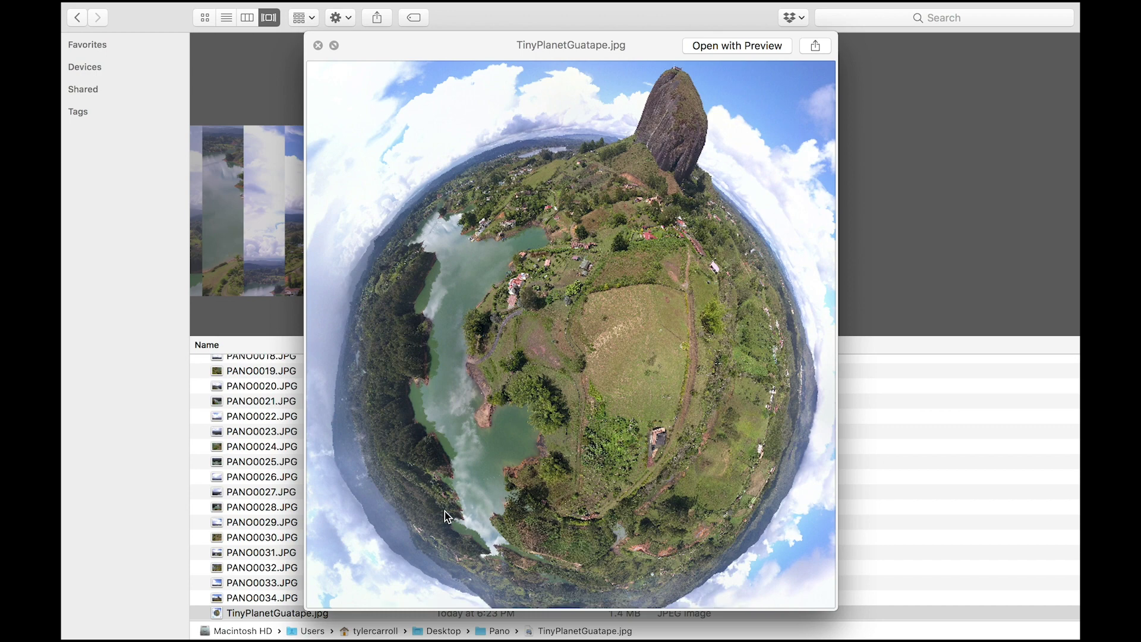
scroll(445, 511, down, 2)
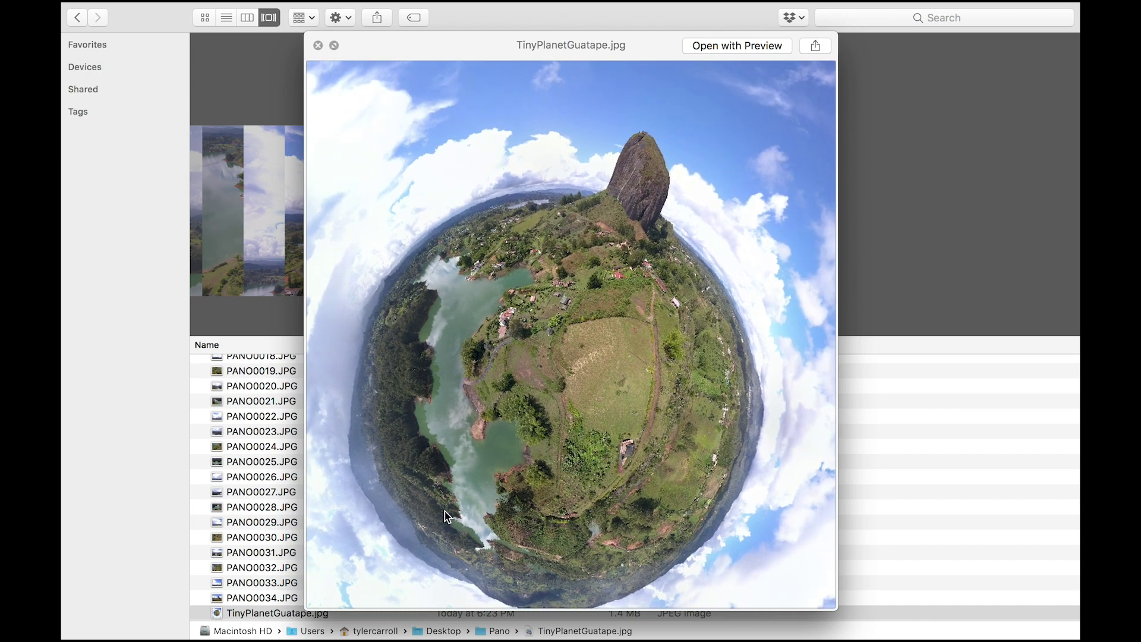
scroll(445, 511, down, 2)
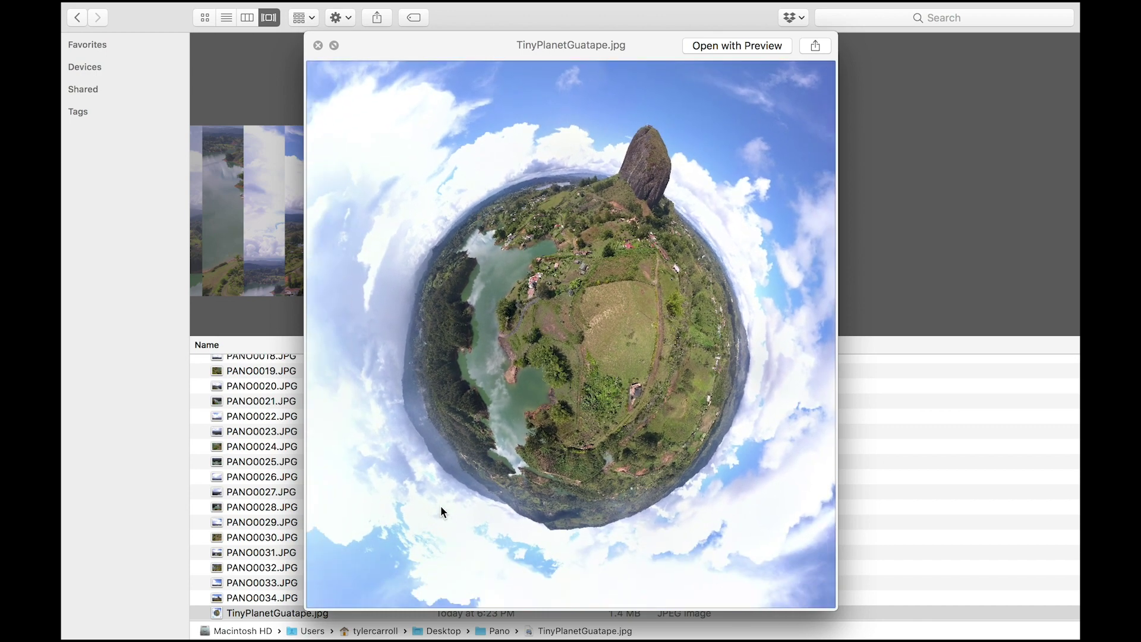
click(319, 45)
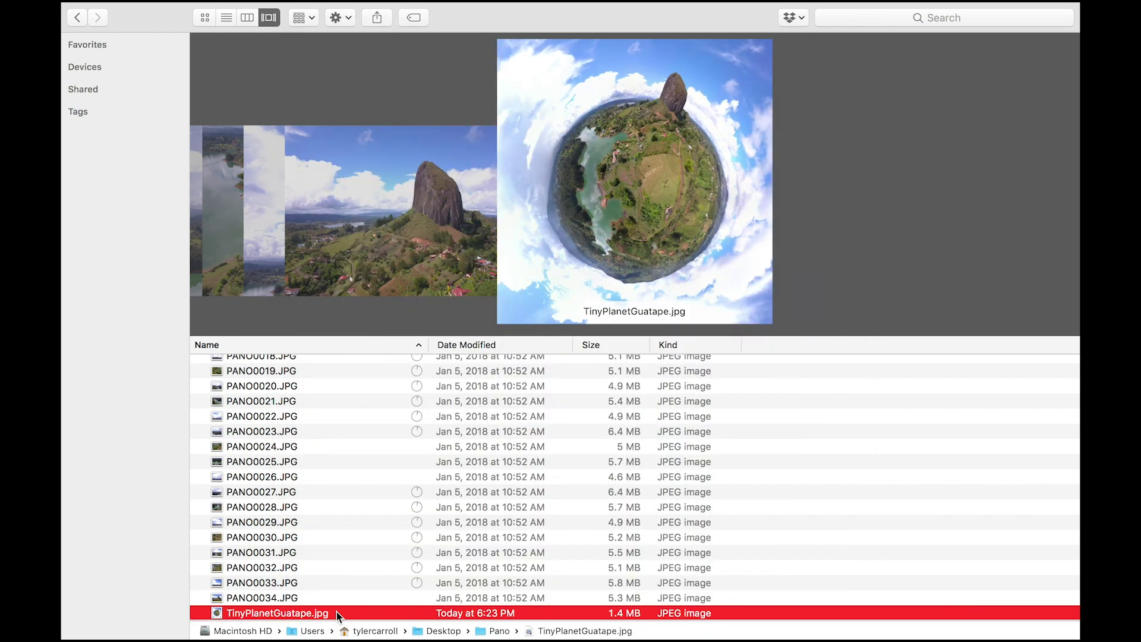
Import TinyPlanetGuatape.jpg into the Lightroom catalog and switch to the Develop module
mouse_move(337, 612)
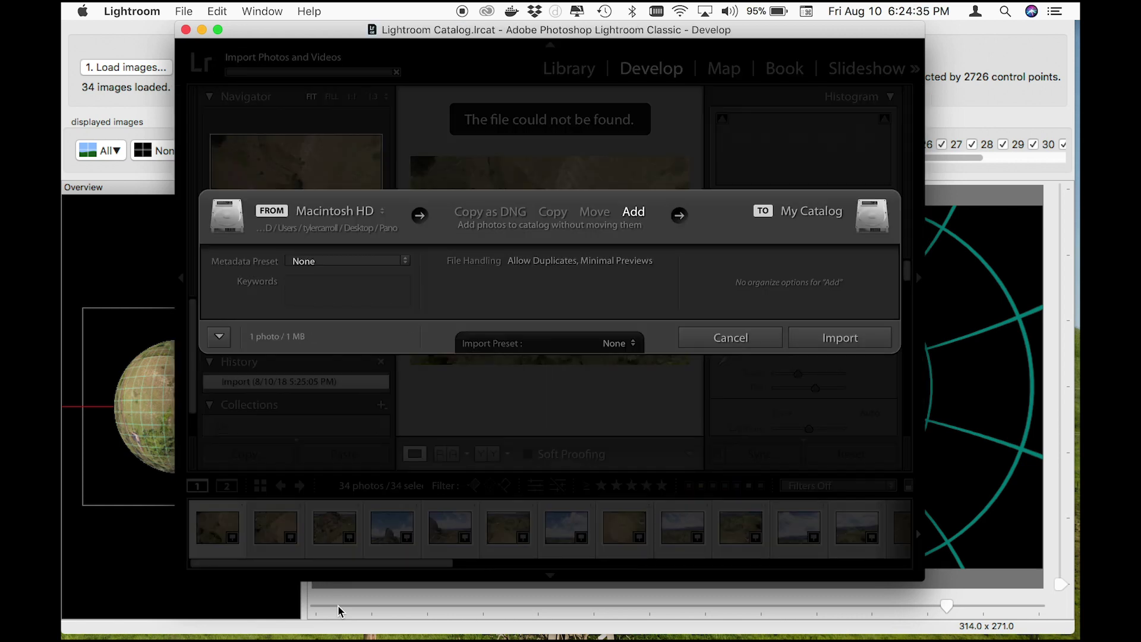
click(867, 338)
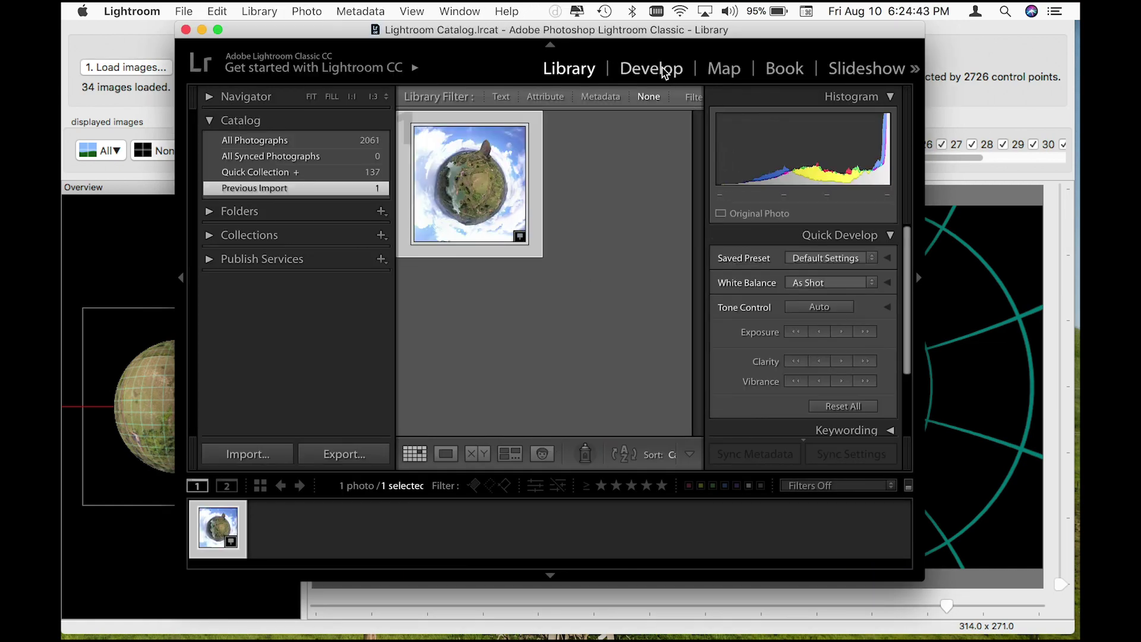
click(665, 72)
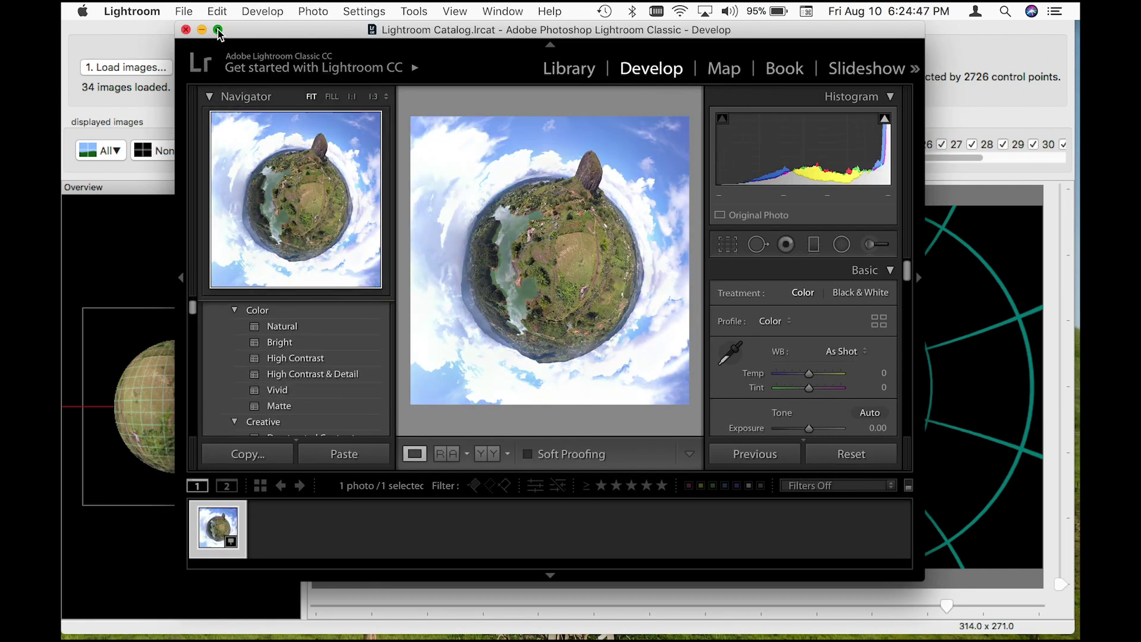
Make Lightroom full screen and apply Auto Settings, then the Classic - General Punch preset
click(218, 34)
scroll(199, 416, down, 15)
scroll(197, 427, down, 8)
scroll(196, 427, up, 1)
click(196, 336)
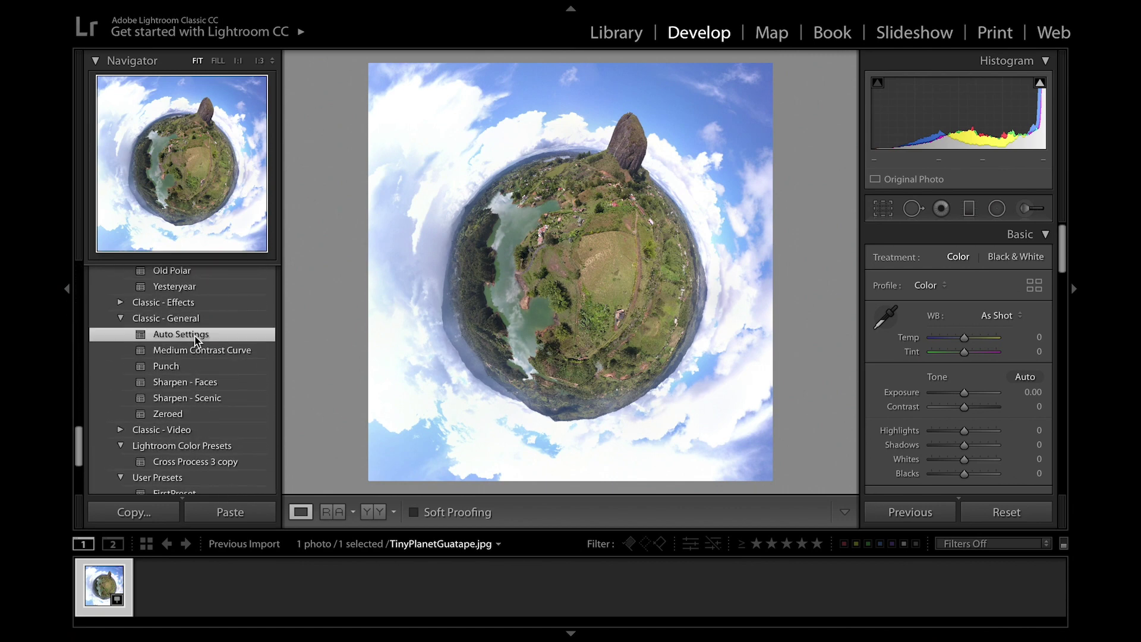
click(198, 351)
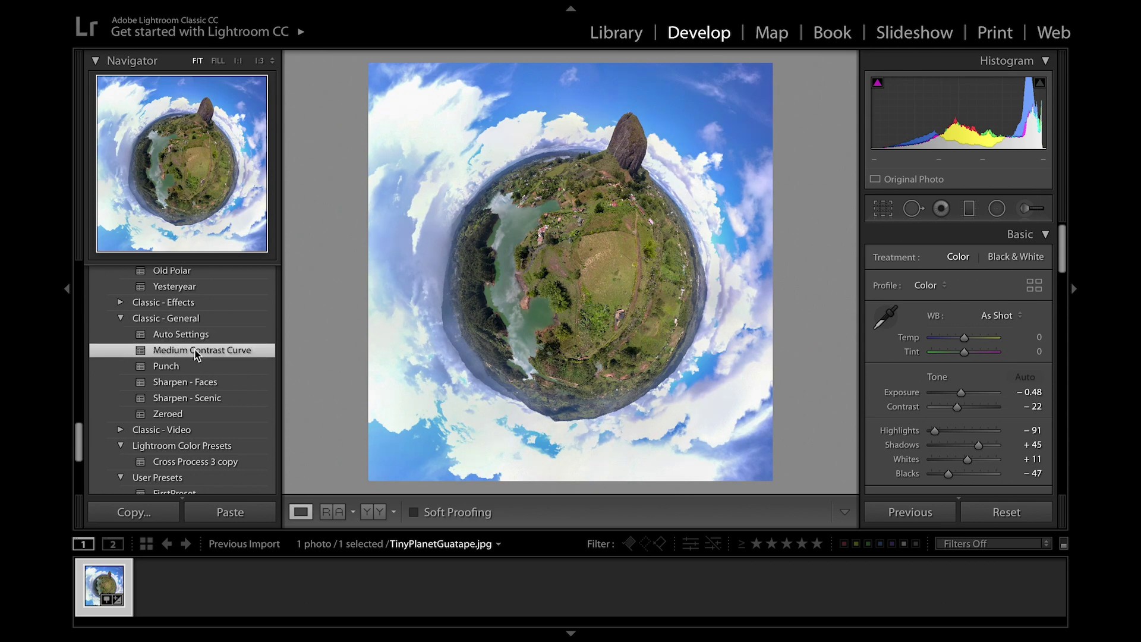
click(185, 369)
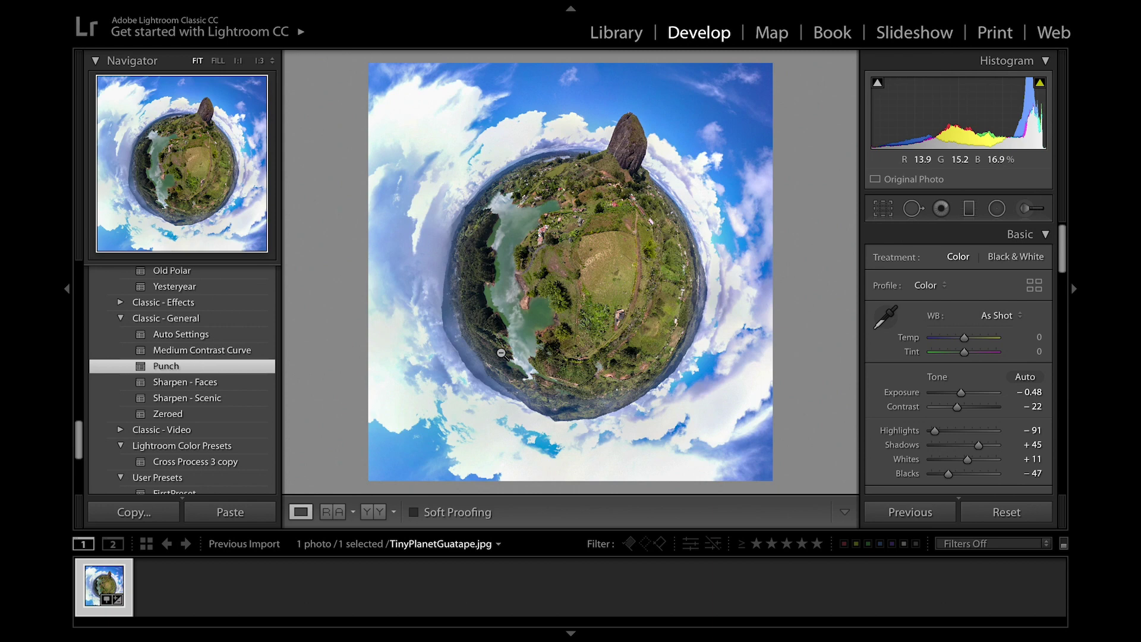
Crop the photo to a near-square frame around the re-centred planet and apply the crop
click(881, 213)
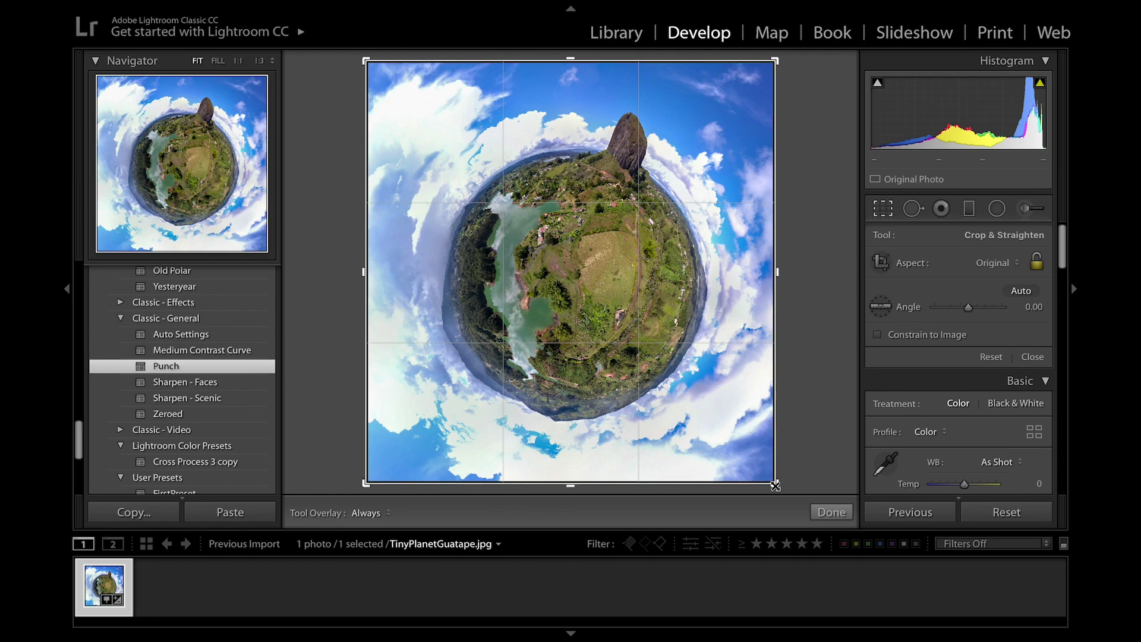
drag(774, 486, 756, 471)
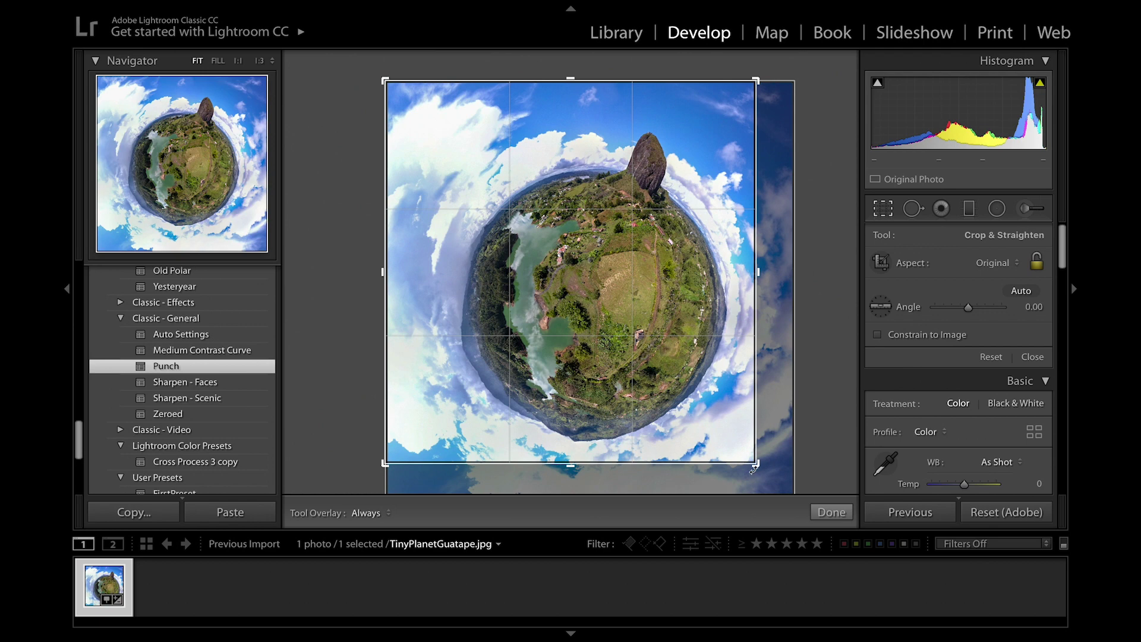
drag(741, 426, 704, 399)
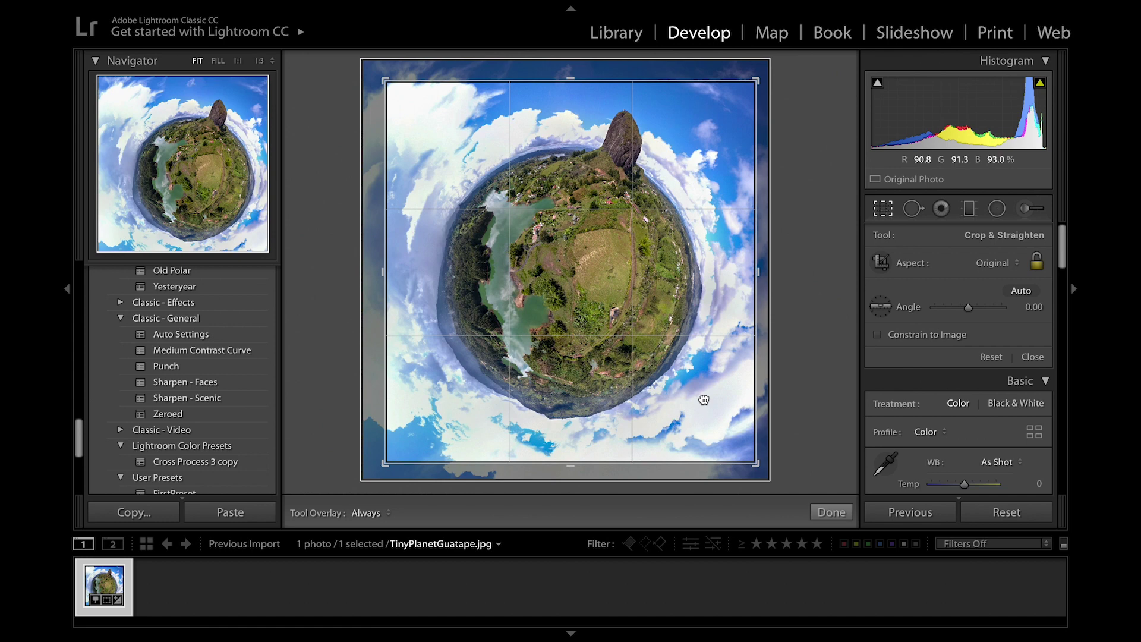
drag(704, 399, 703, 401)
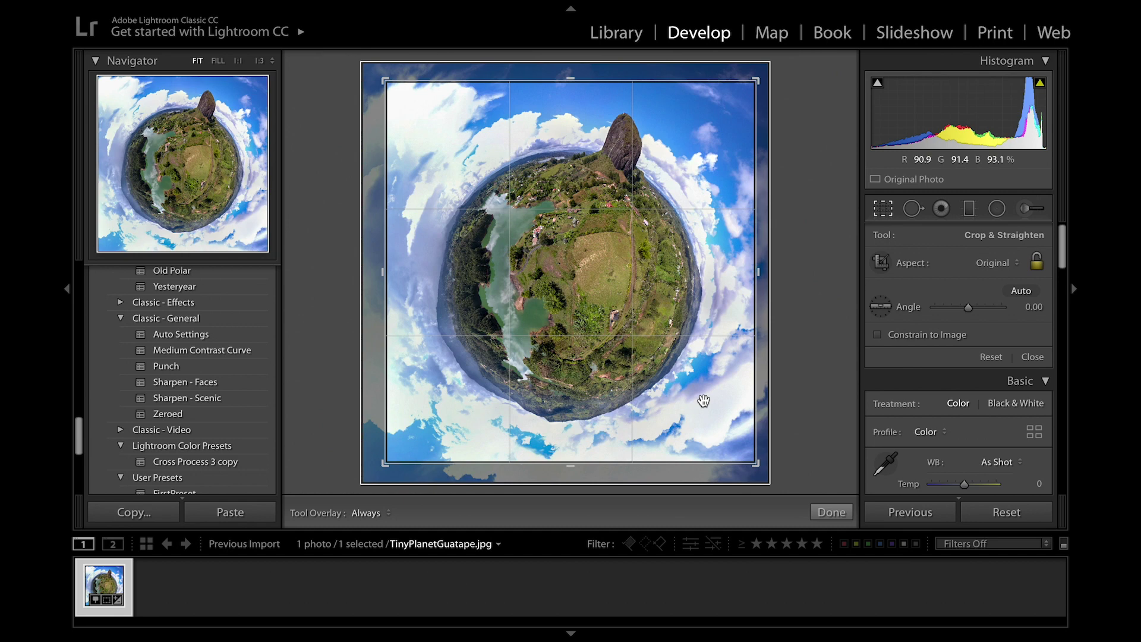
click(828, 513)
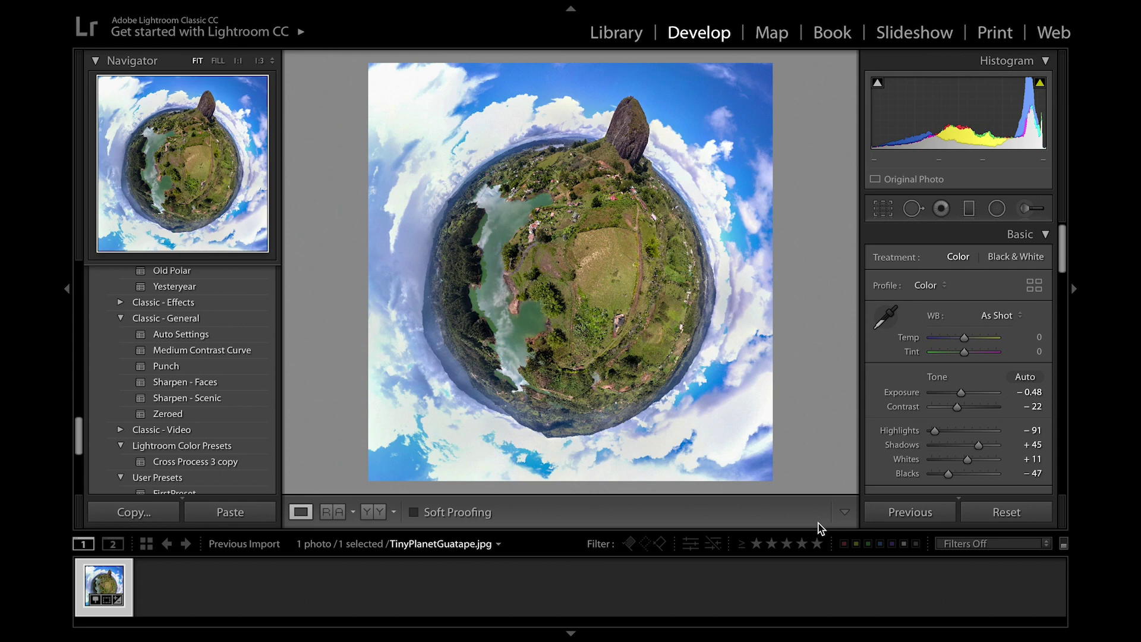
Export the edited photo to the Desktop subfolder 'edited in LR TinyPlant'
click(623, 36)
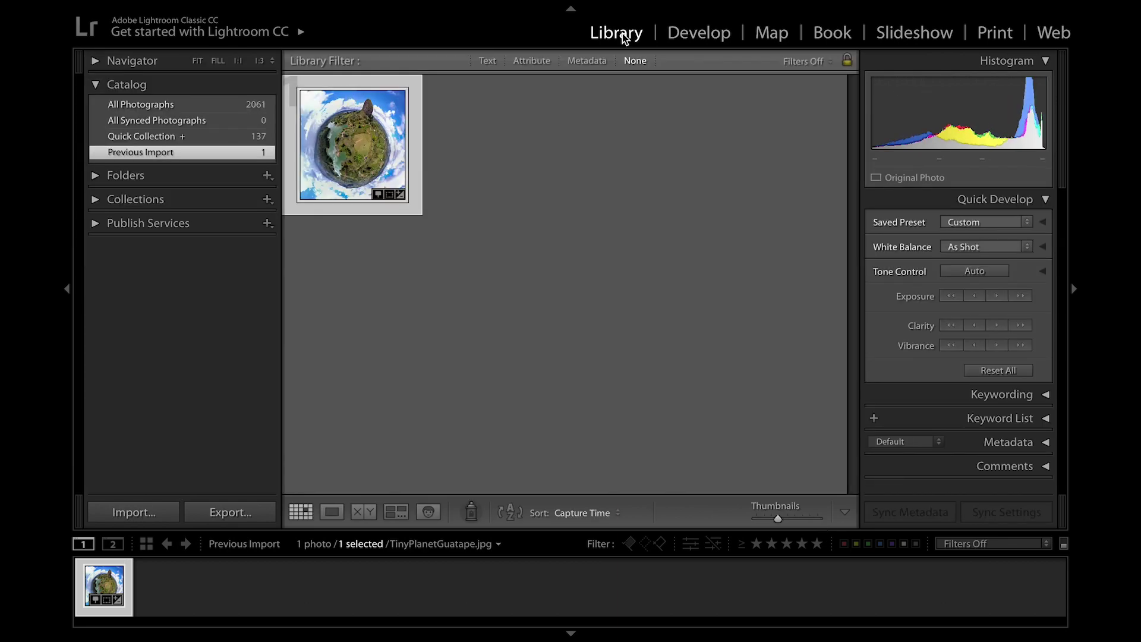
click(249, 515)
drag(718, 201, 656, 201)
text(TinyPlant)
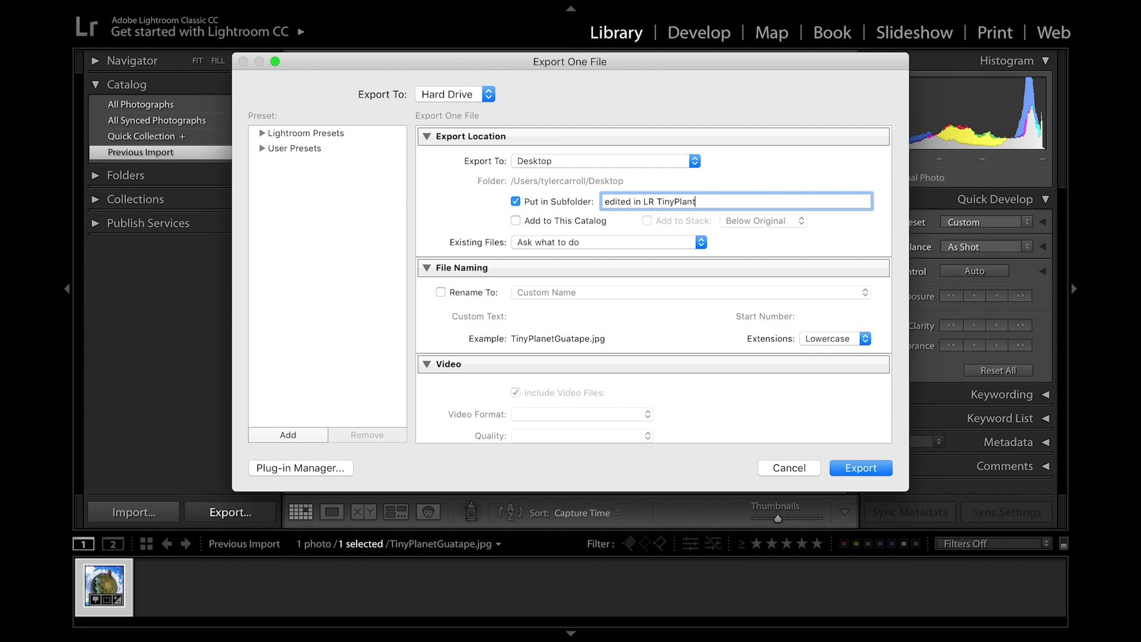
key(Return)
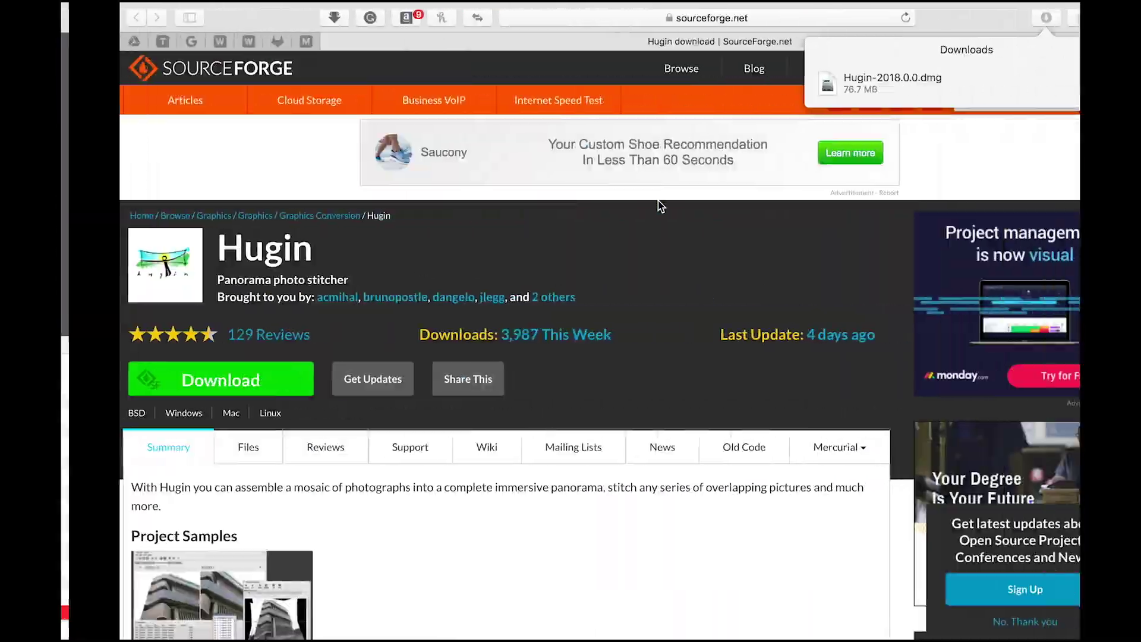
Open the 'edited in LR TinyPlanet' Desktop folder and preview the exported 547 KB TinyPlanetGuatape.jpg
key(ctrl+Right)
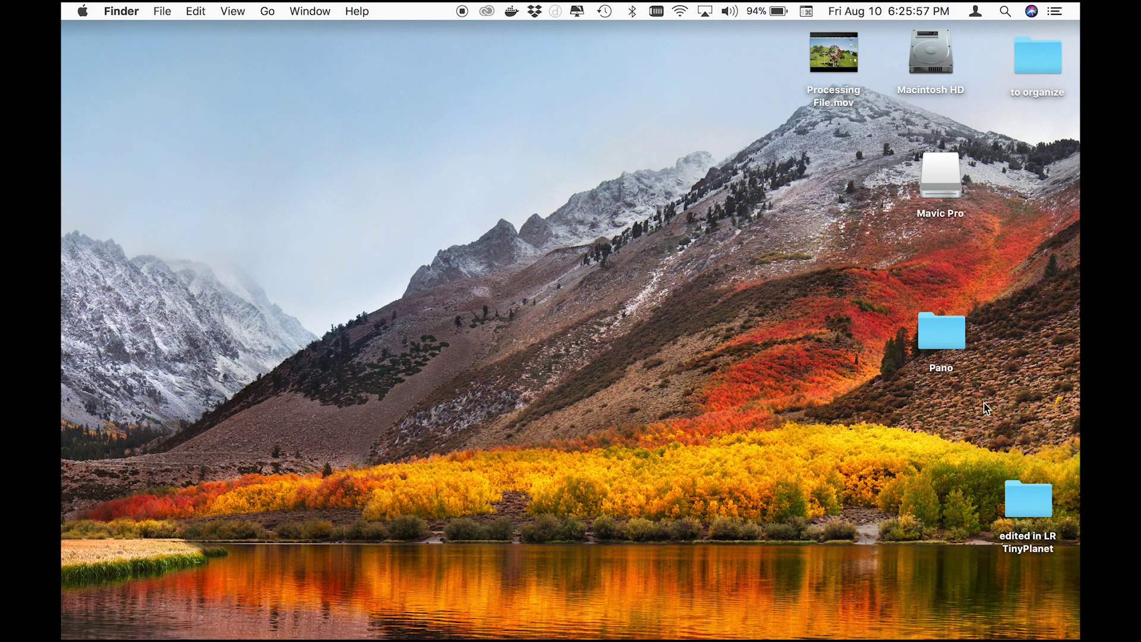
drag(1015, 476, 696, 251)
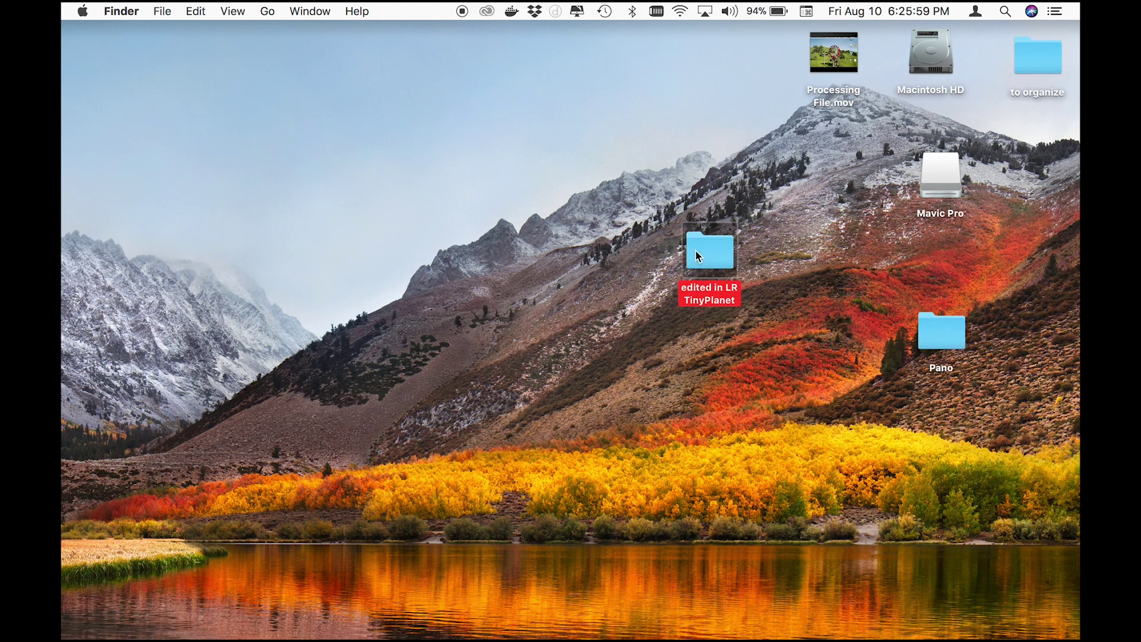
double_click(696, 251)
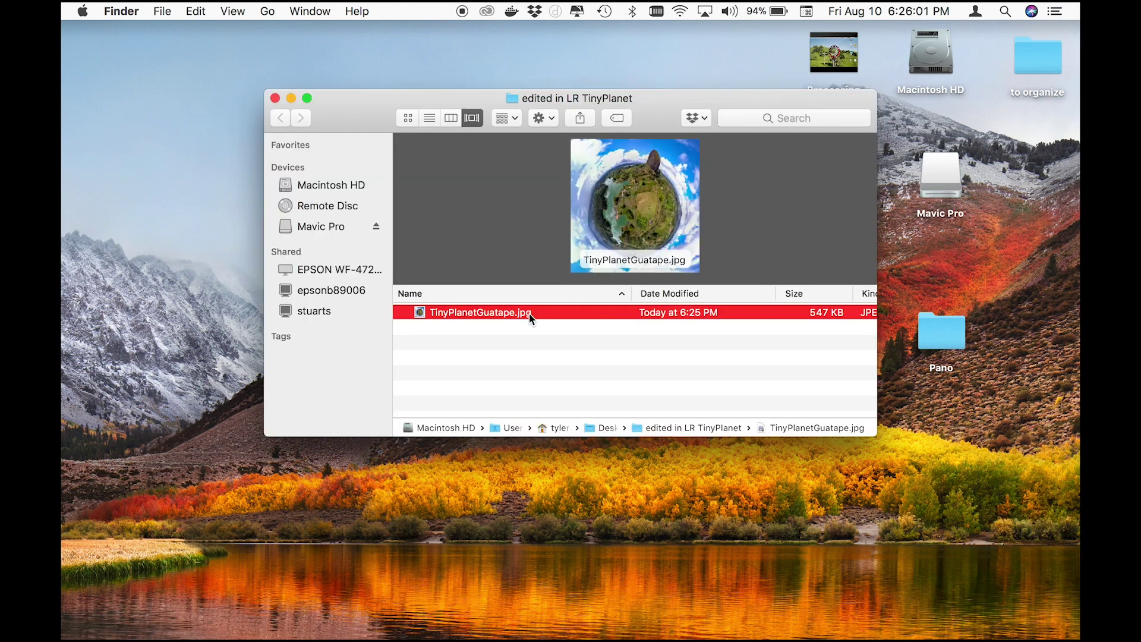
key(space)
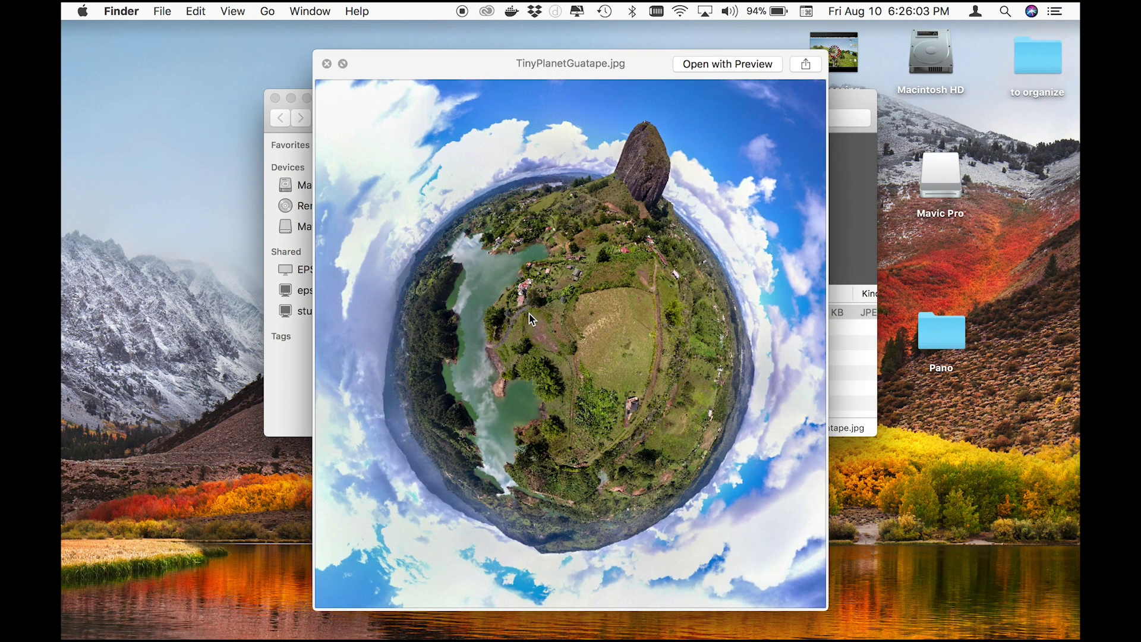
scroll(531, 319, up, 5)
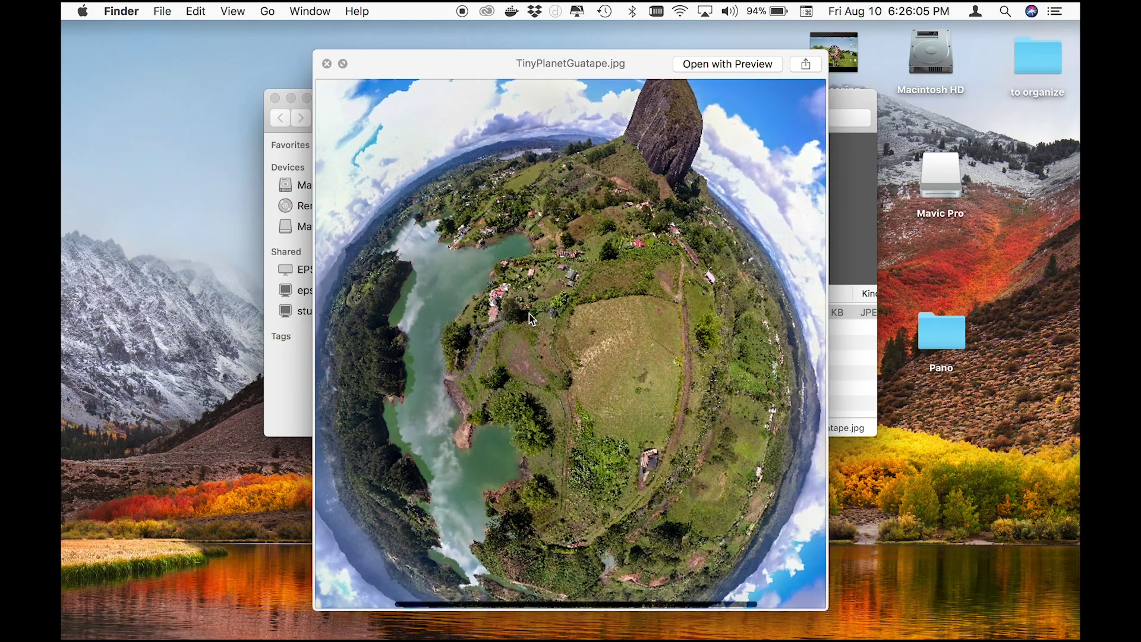